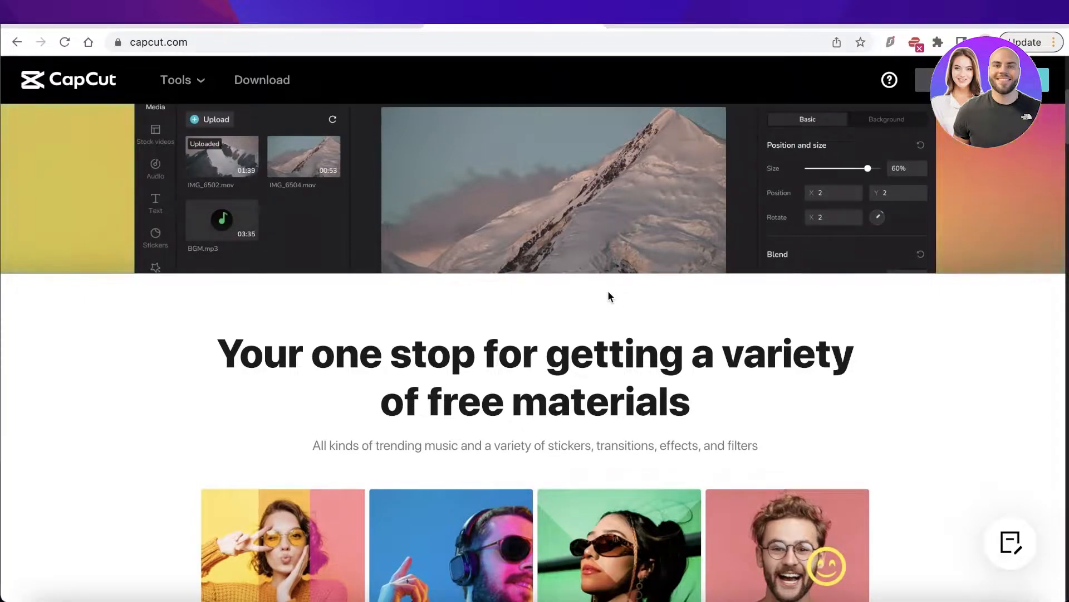
Open the CapCut video editor in the browser from the website's home page.
scroll(534, 286, "up", 5)
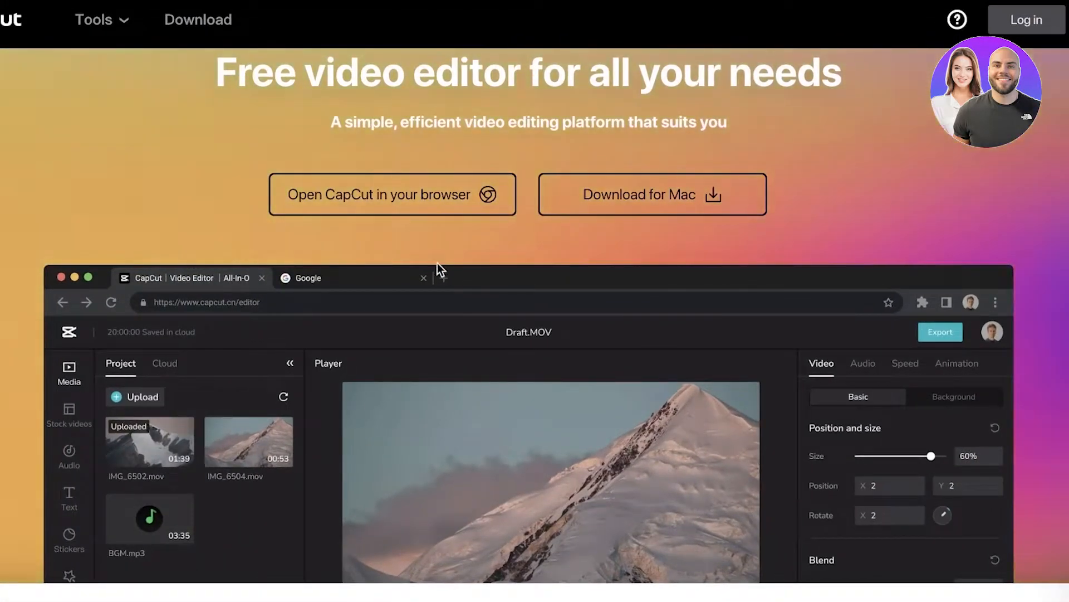
scroll(435, 266, "down", 1)
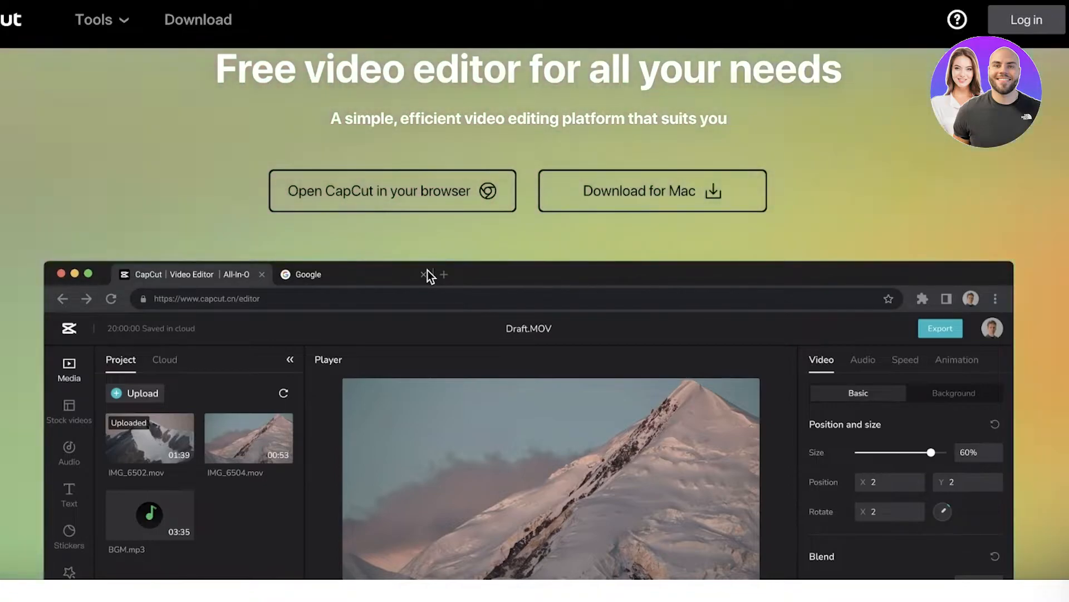
mouse_move(88, 33)
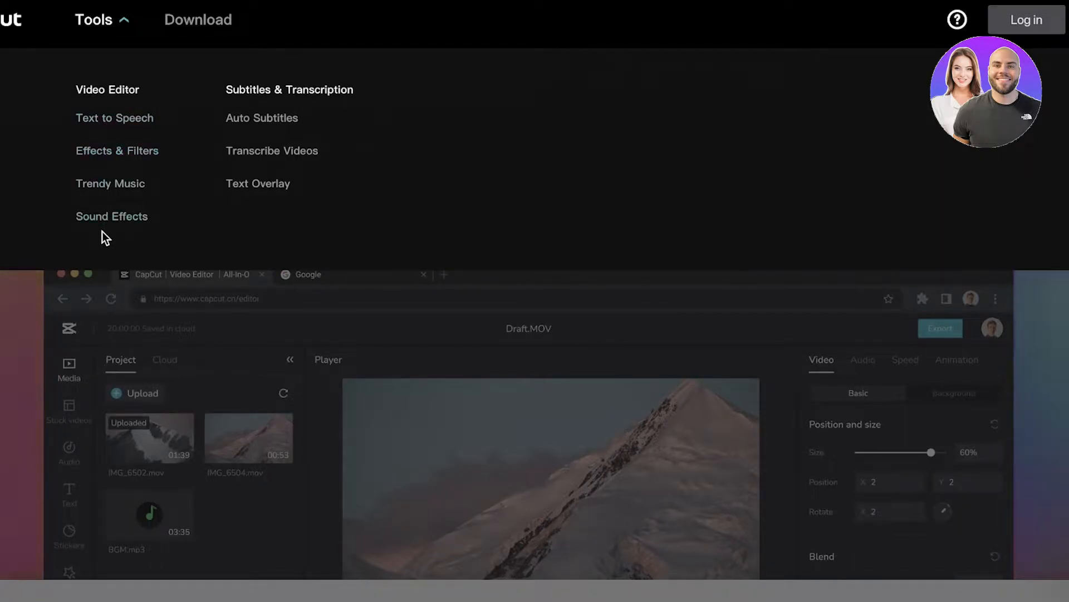
scroll(281, 300, "up", 1)
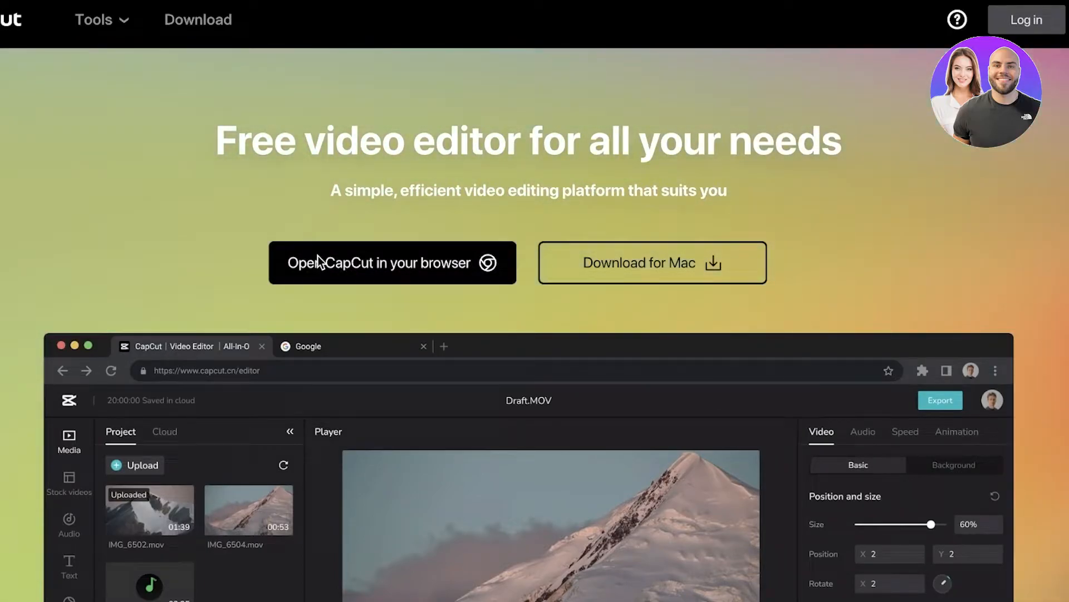
left_click(319, 261)
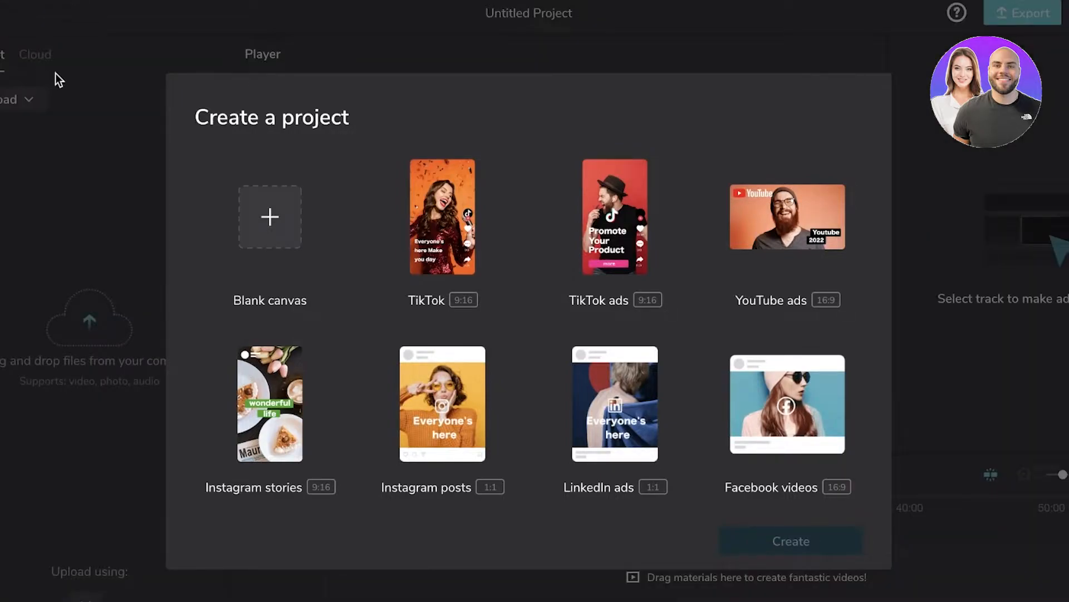
key("super+[")
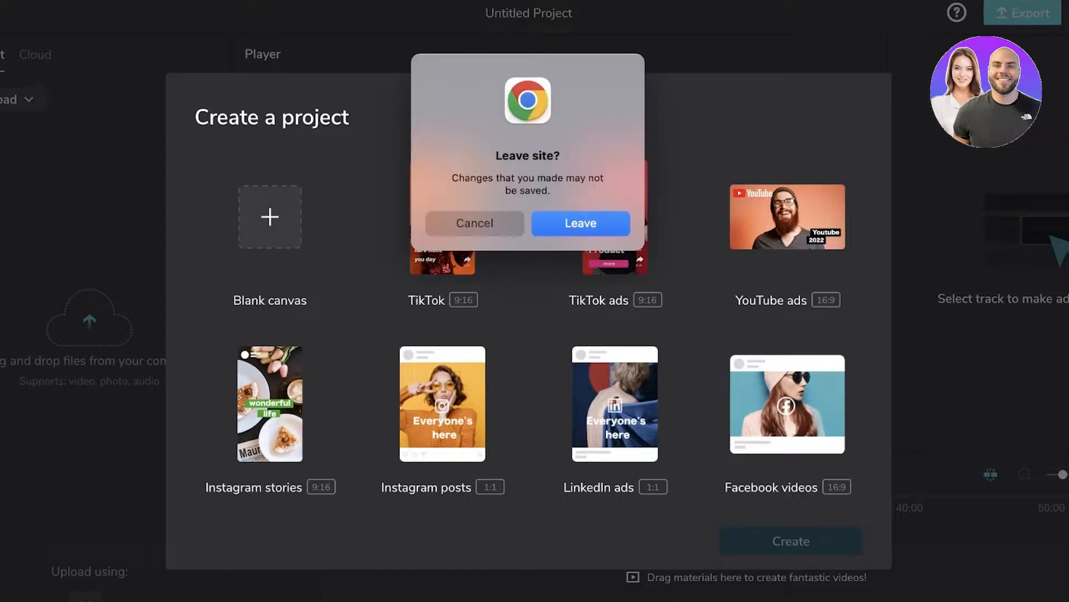
left_click(580, 223)
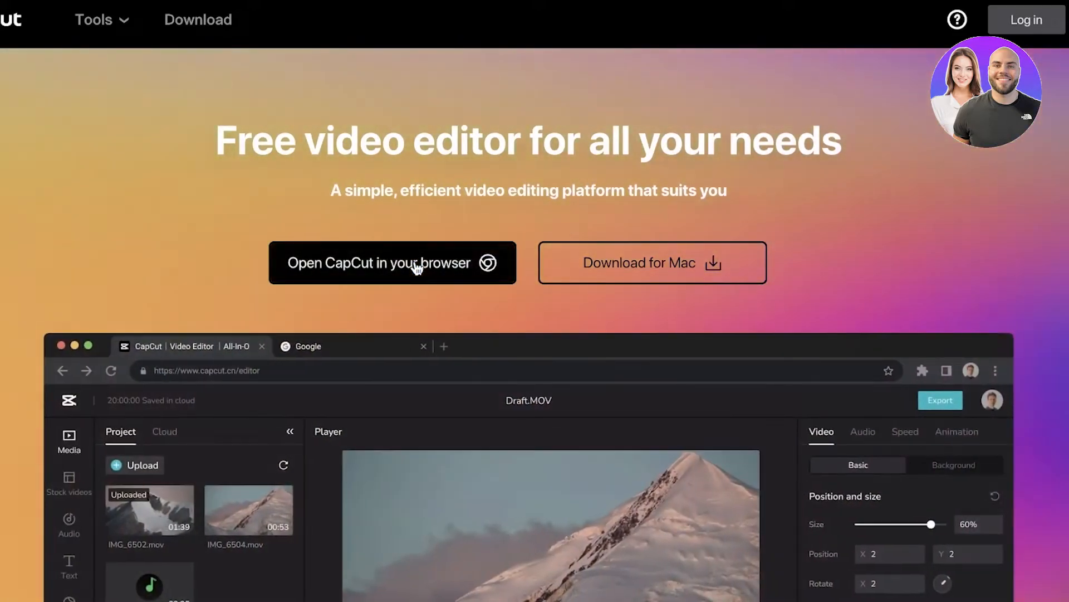
left_click(416, 265)
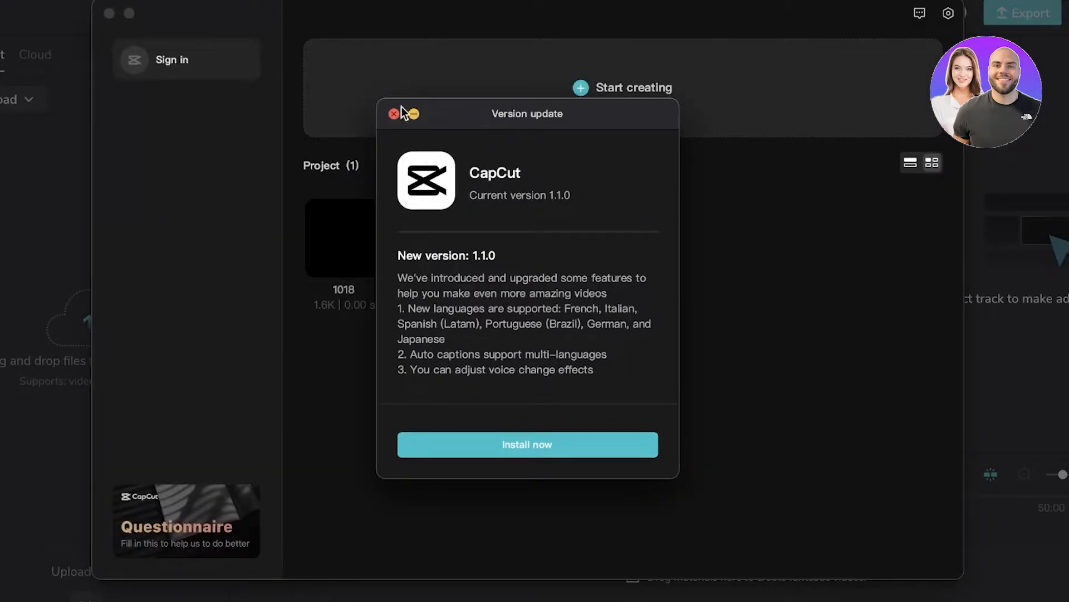
In the CapCut desktop app, dismiss the version update and start a new project, closing the free layer tip.
left_click(395, 113)
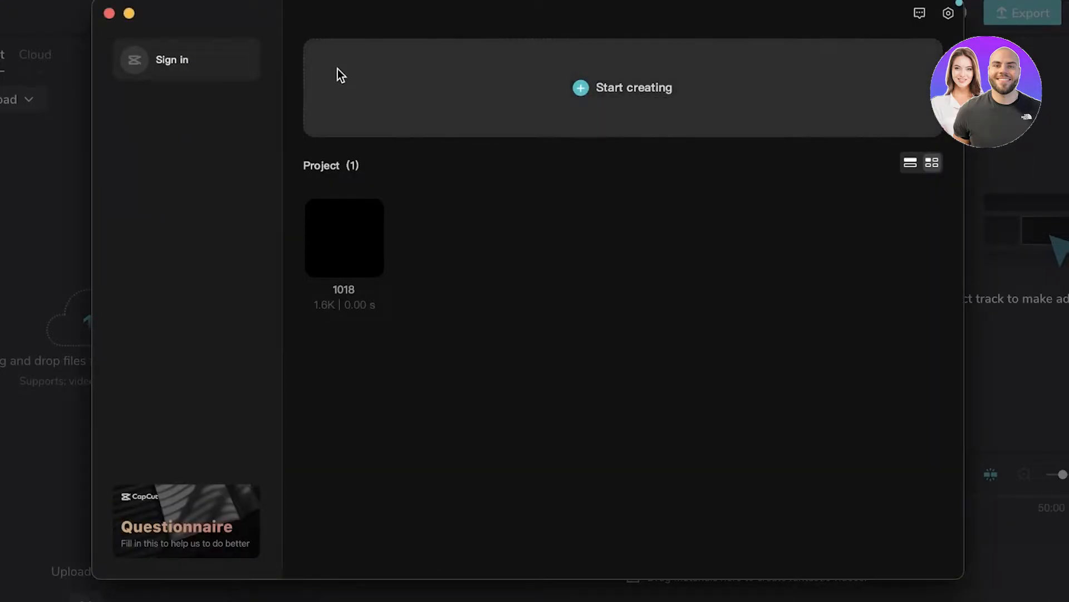
left_click(576, 87)
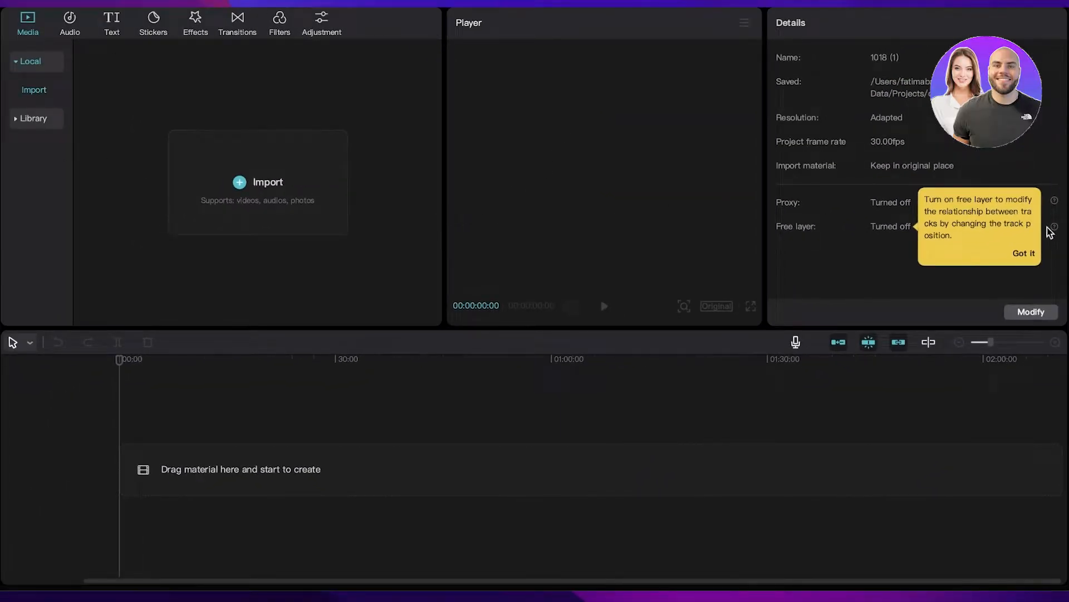
left_click(1024, 255)
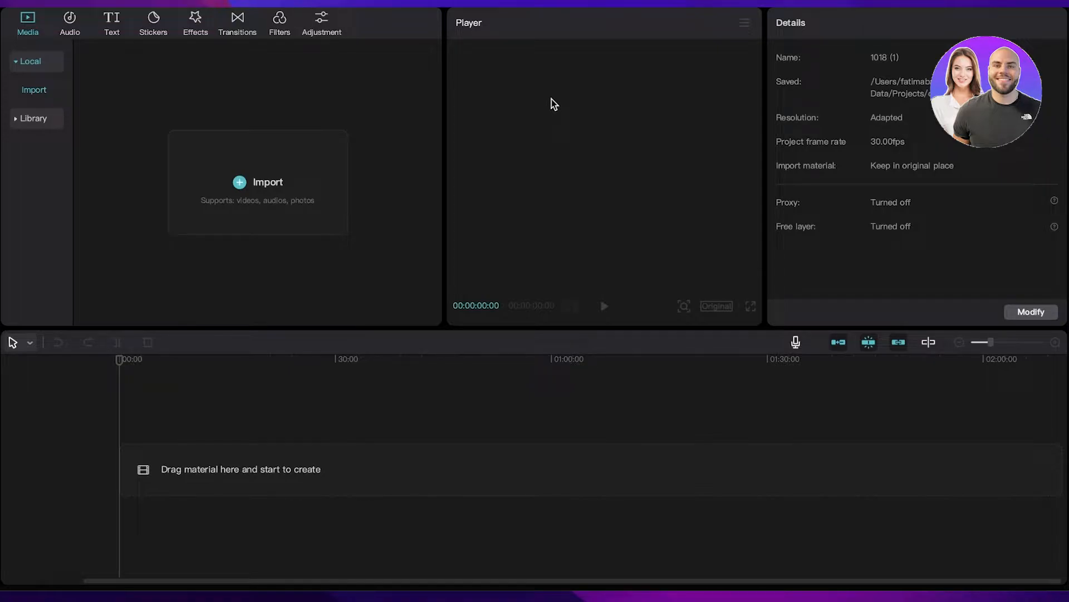
left_click(248, 182)
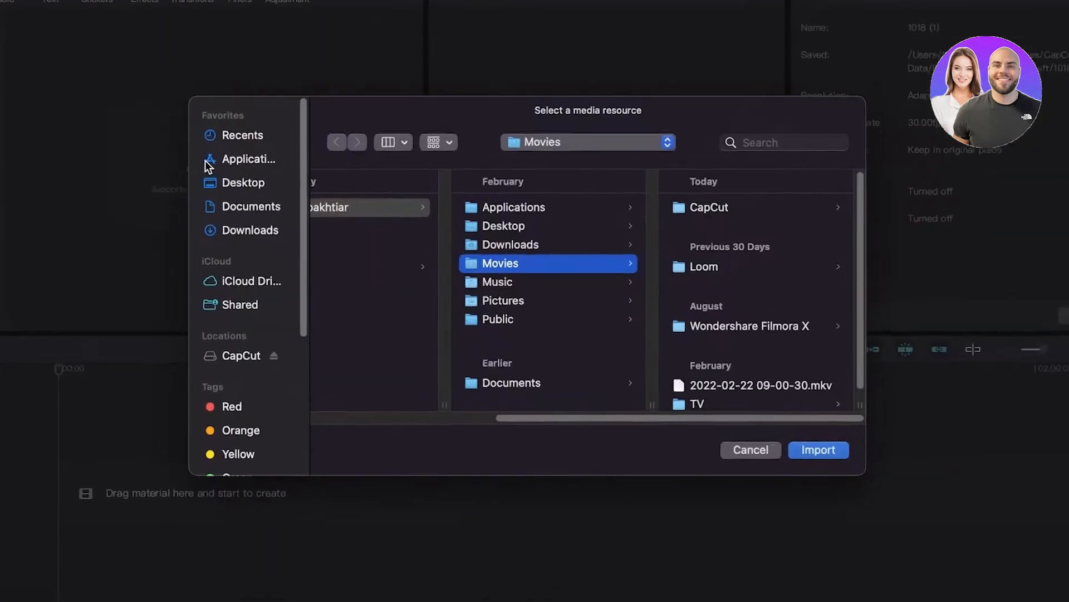
left_click(277, 222)
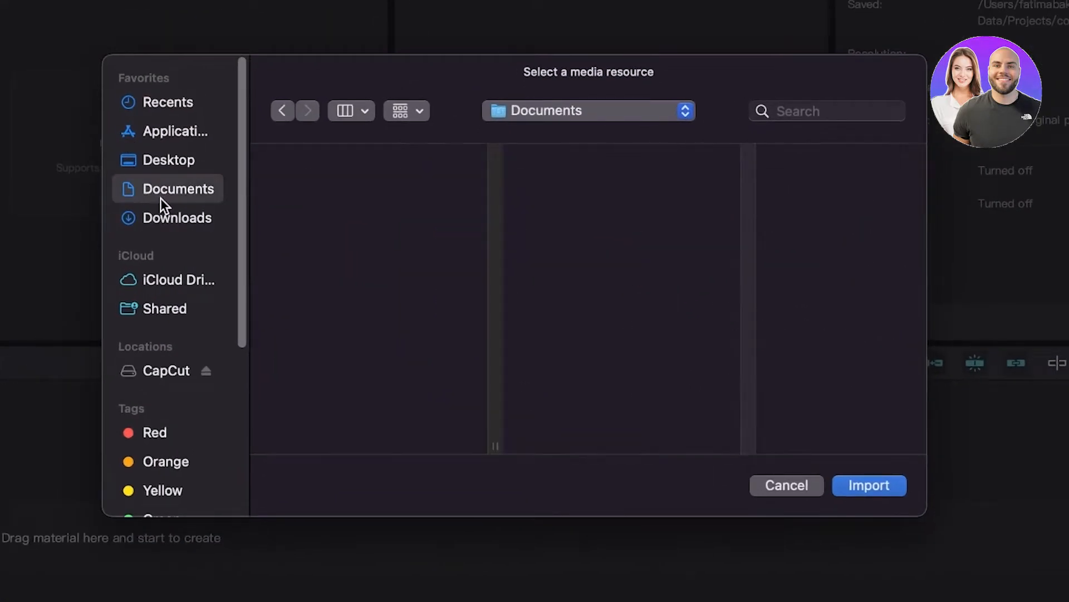
left_click(777, 482)
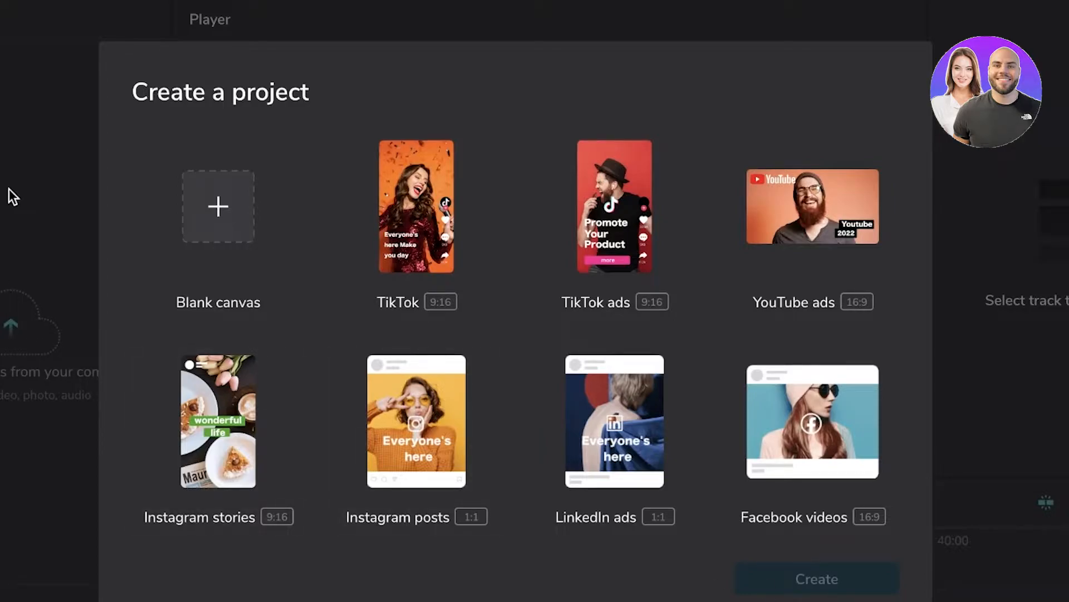
Switch to the CapCut web editor and create a project with the 9:16 Instagram stories format.
left_click(225, 212)
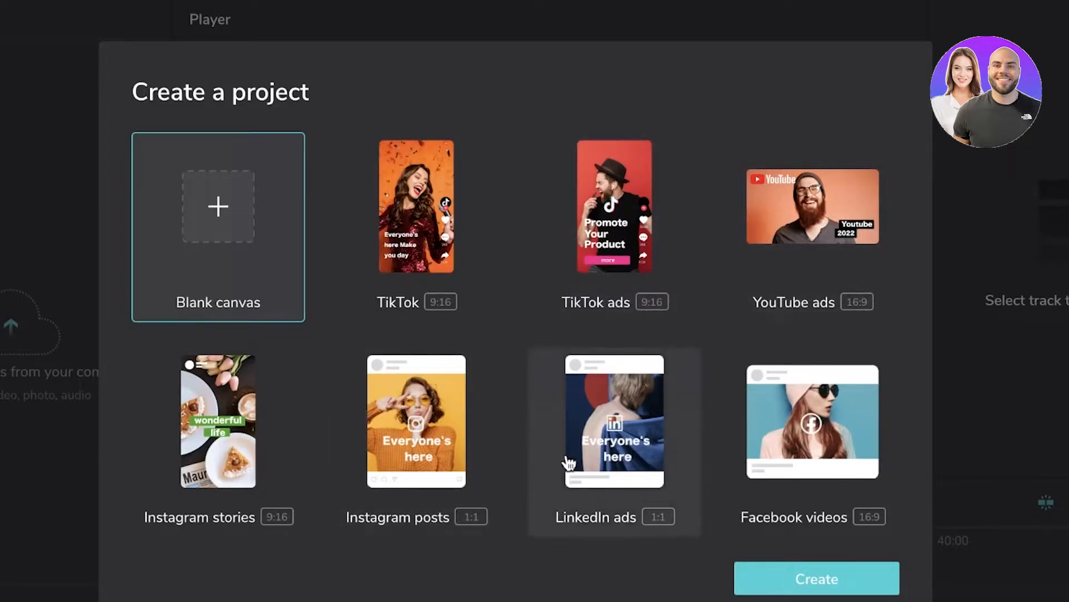
left_click(273, 366)
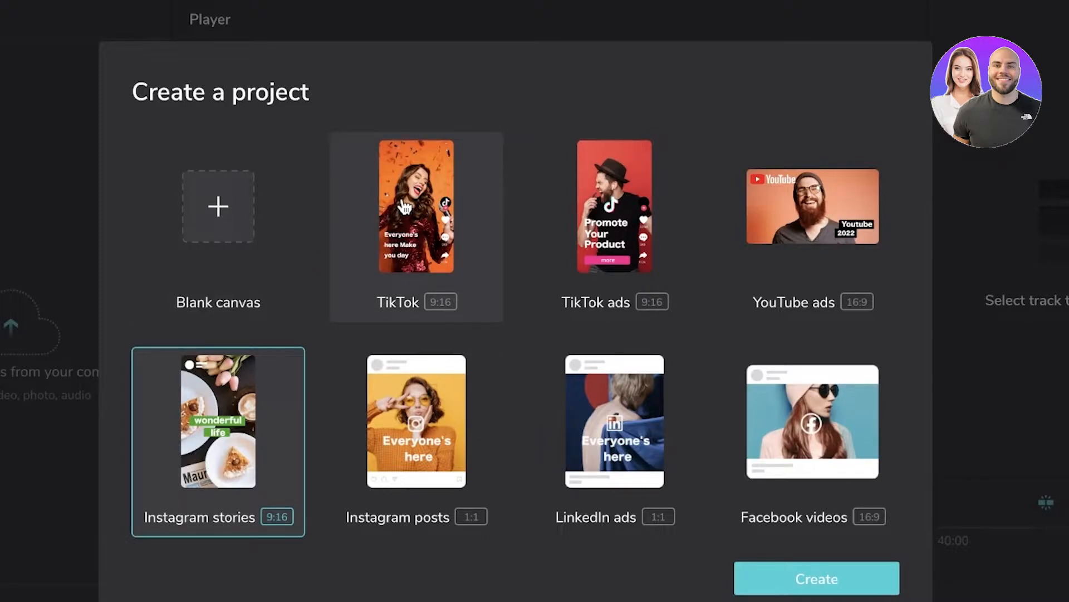
left_click(788, 579)
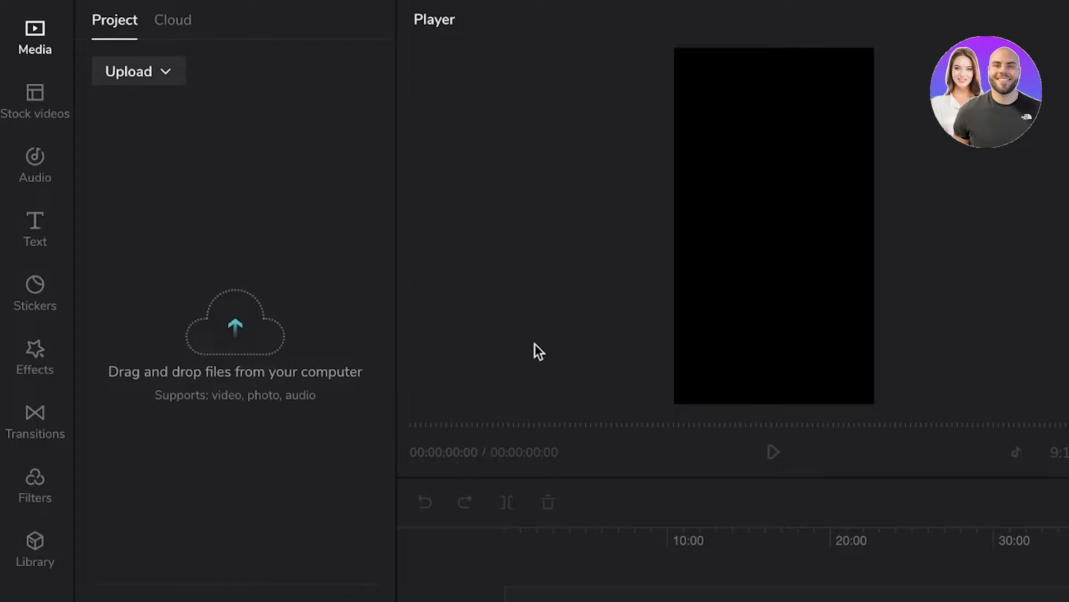
Try to upload a media file from the Downloads folder into the project.
left_click(198, 291)
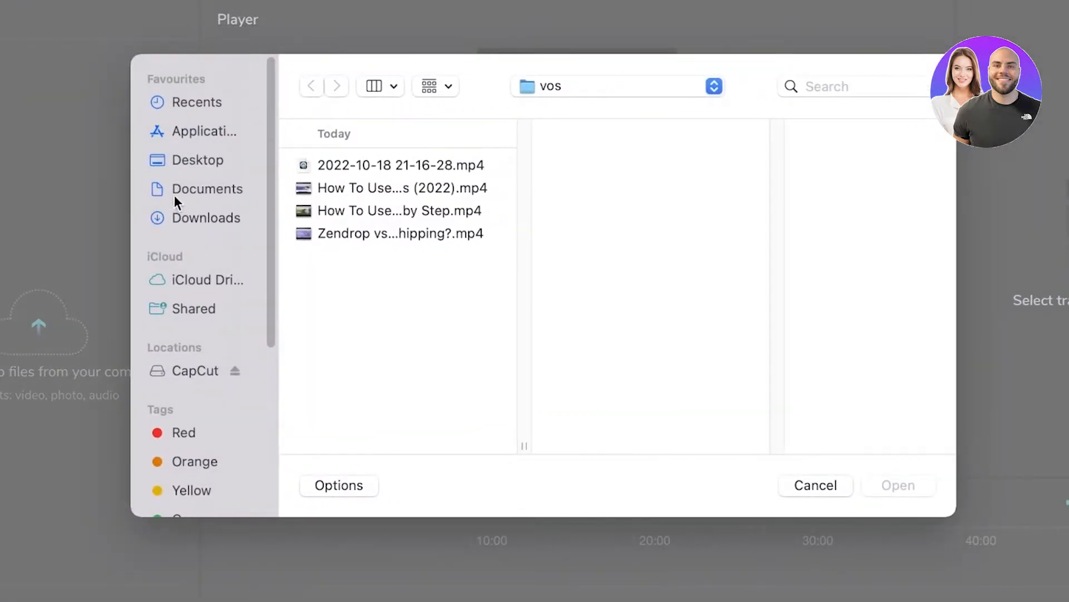
left_click(174, 192)
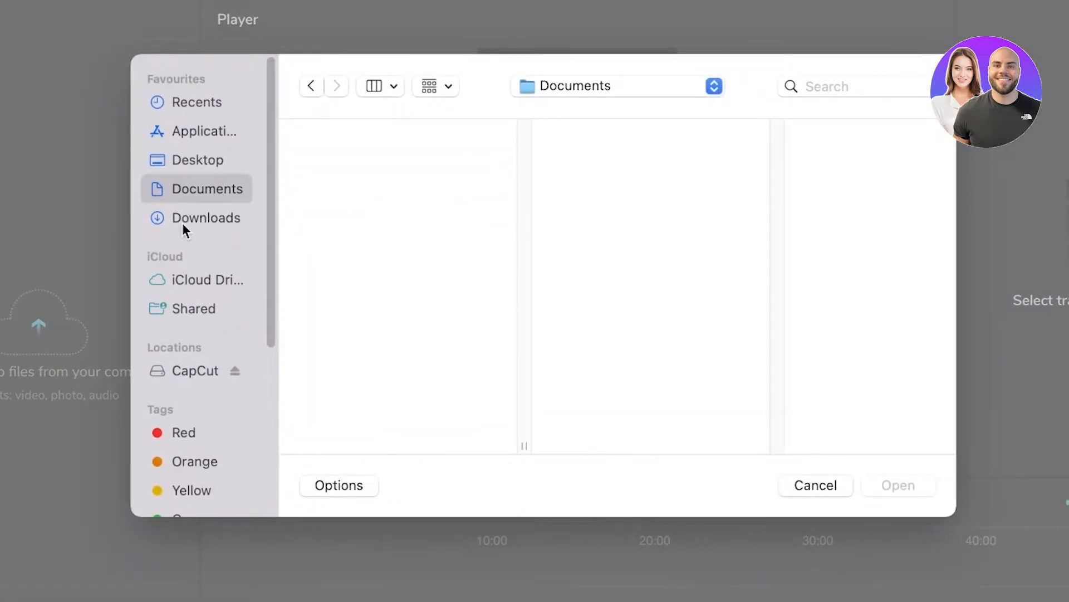
left_click(182, 220)
left_click(390, 287)
left_click(888, 485)
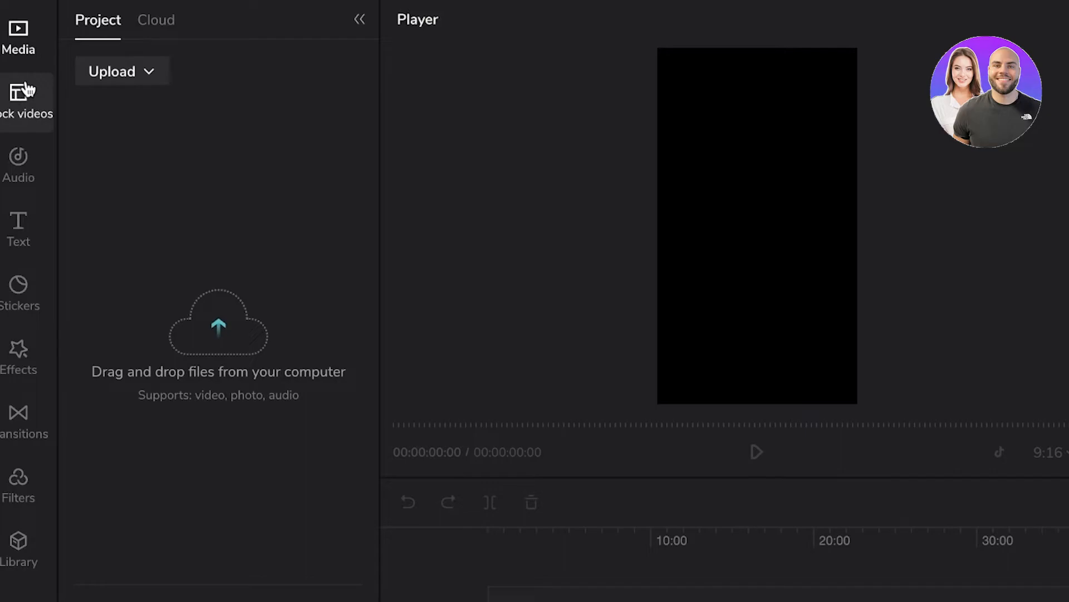
left_click(146, 70)
Preview the two neon heart clips in the Animation category of the stock videos.
left_click(5, 103)
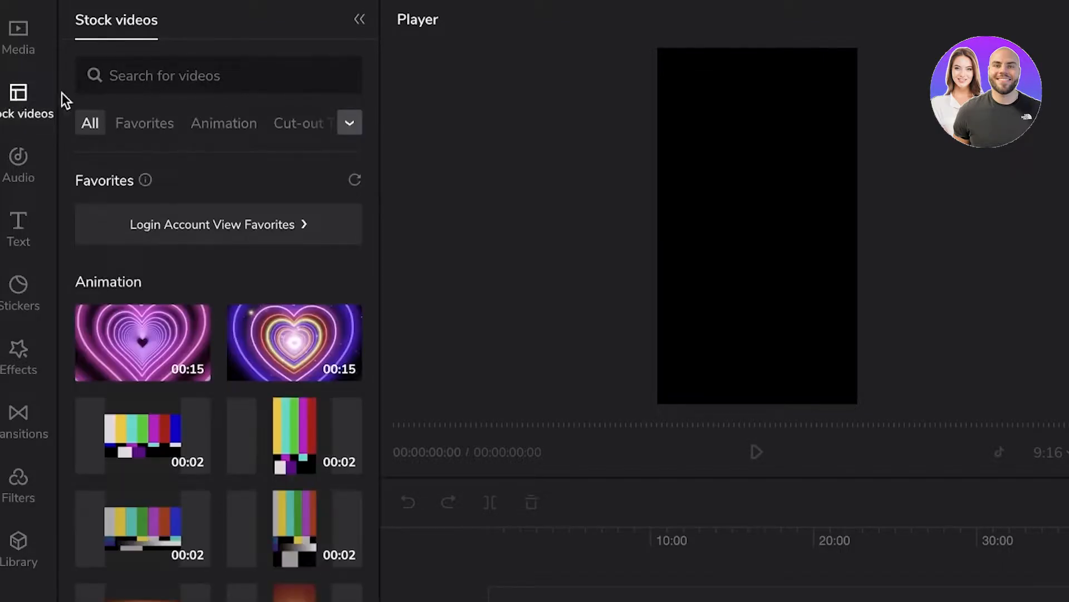
left_click(301, 325)
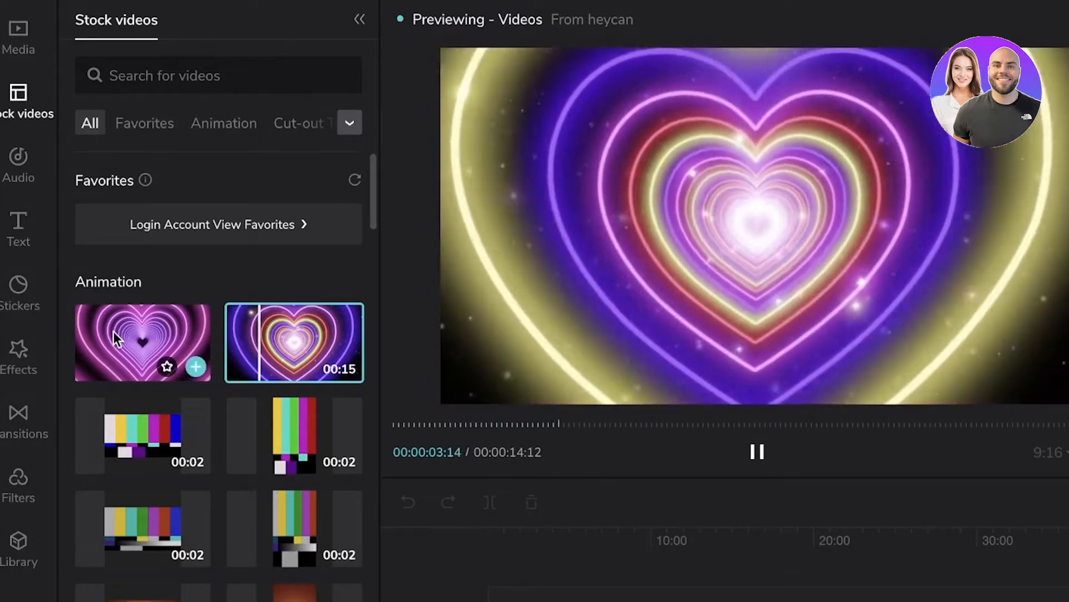
left_click(113, 331)
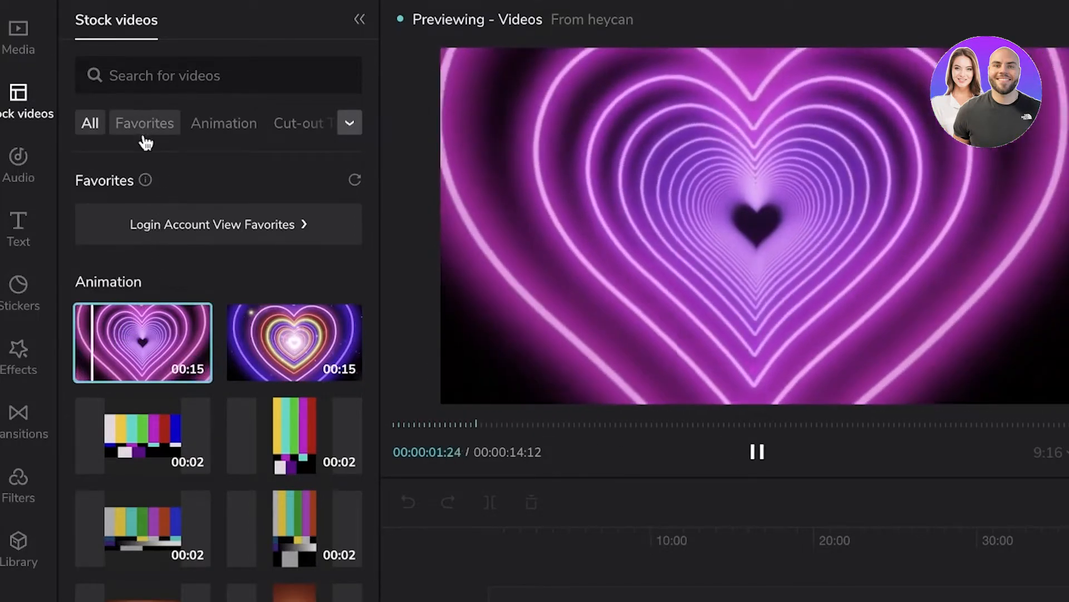
Add the horizontal "The End" animation from the stock videos to the timeline.
scroll(161, 251, "down", 5)
mouse_move(170, 292)
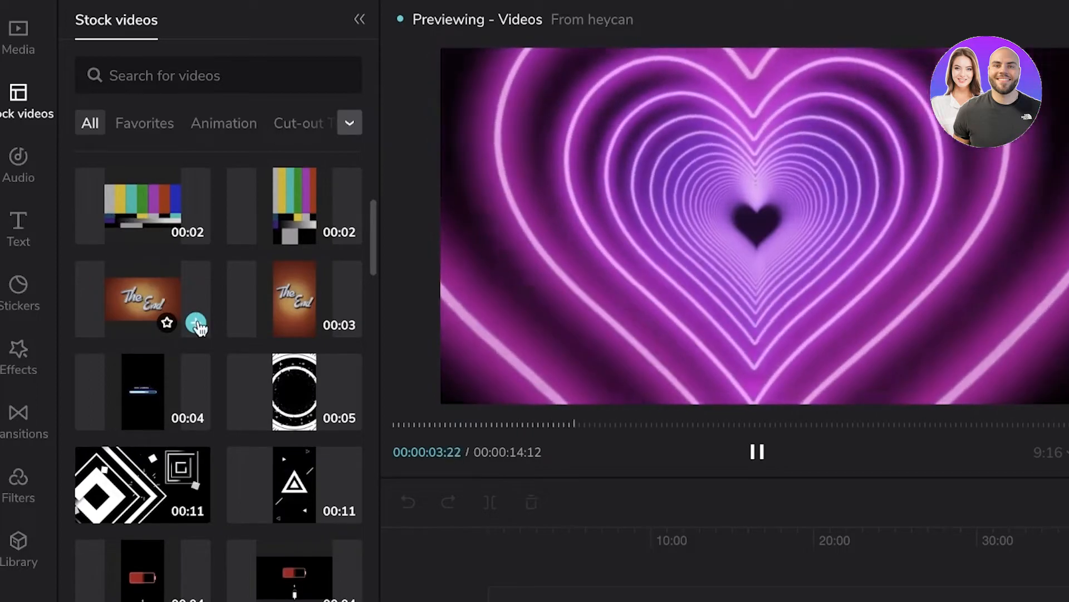
left_click(195, 323)
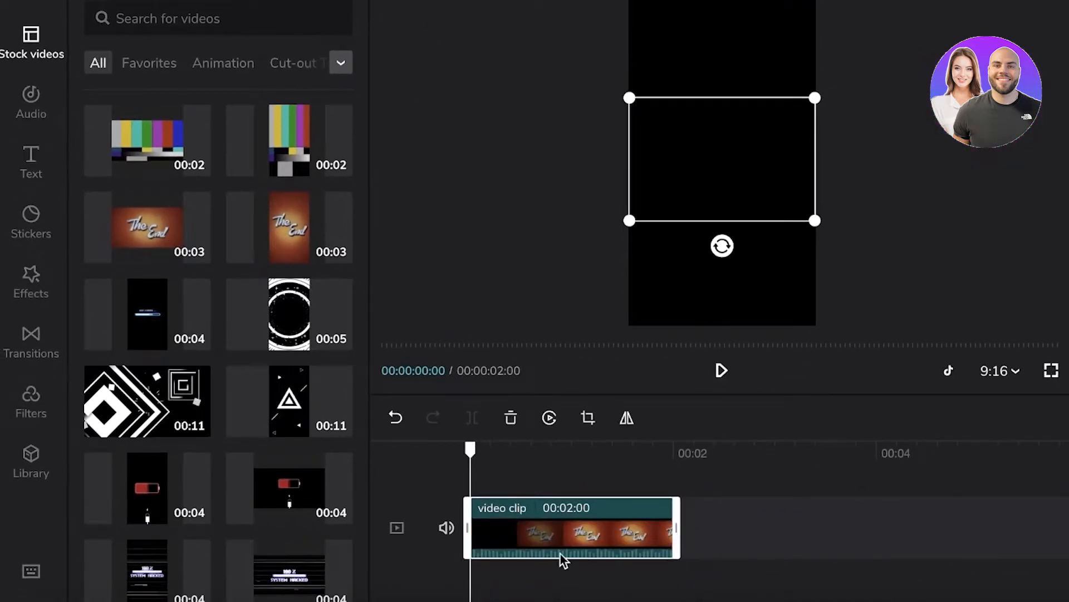
Delete the "The End" clip from the timeline.
mouse_move(201, 254)
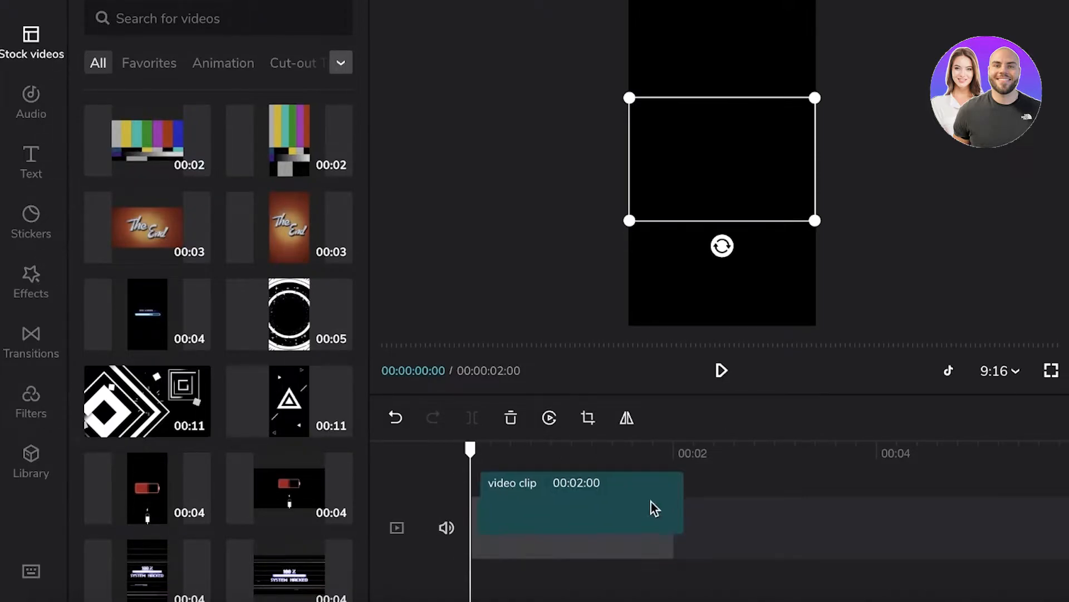
right_click(599, 507)
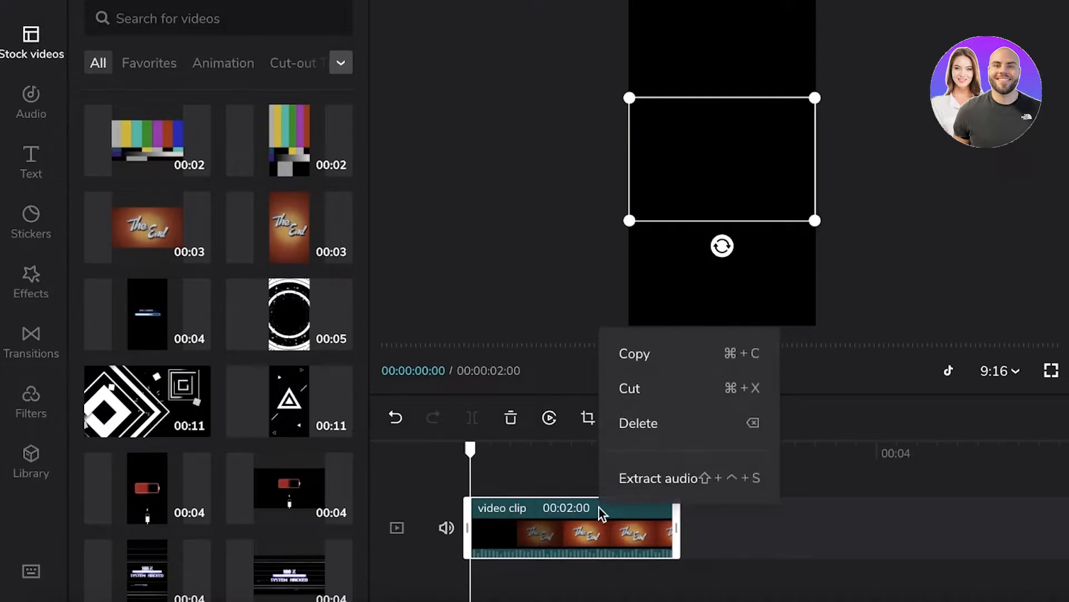
left_click(630, 422)
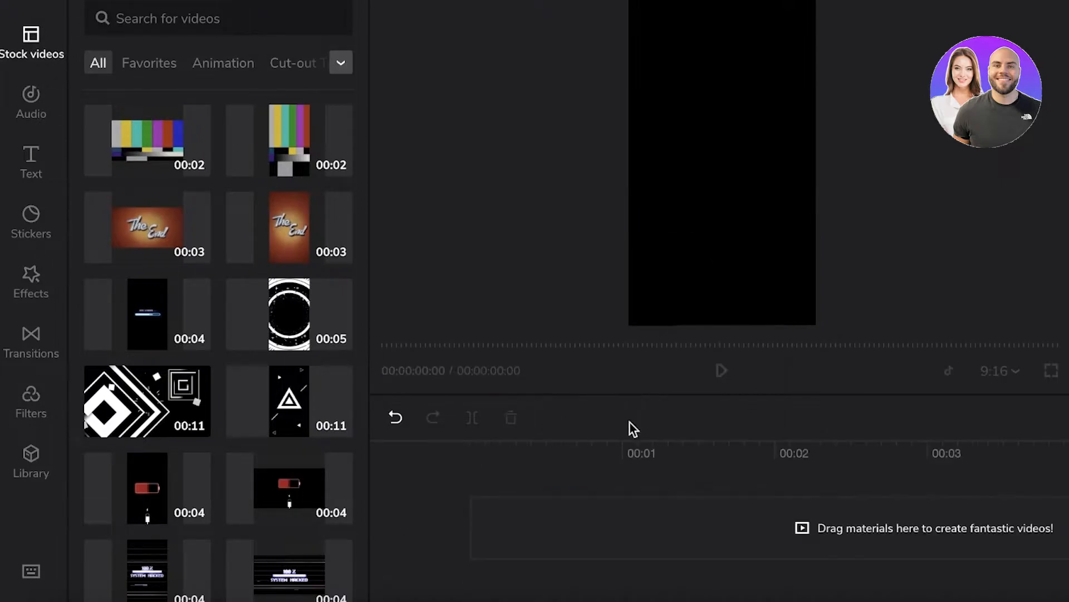
Add the vertical colour bars stock clip to the timeline and play part of it in the player.
left_click(339, 162)
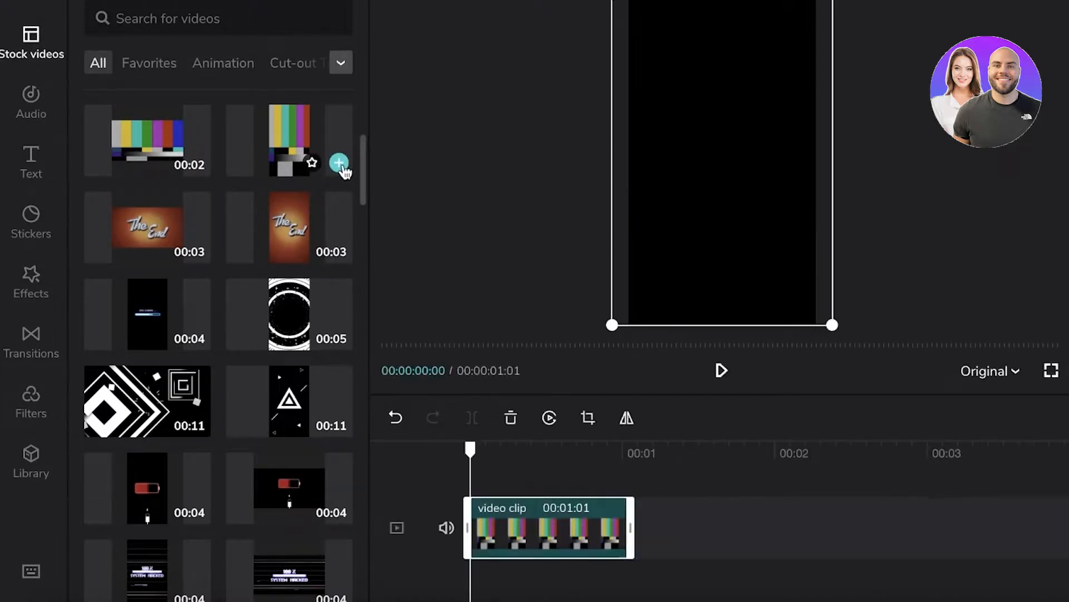
left_click(722, 372)
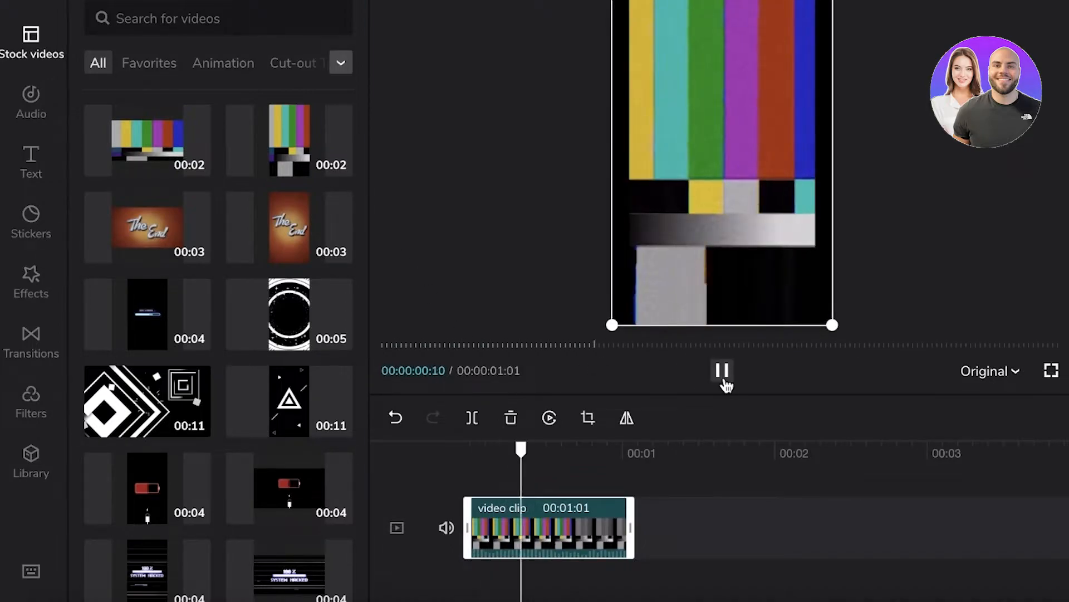
left_click(723, 374)
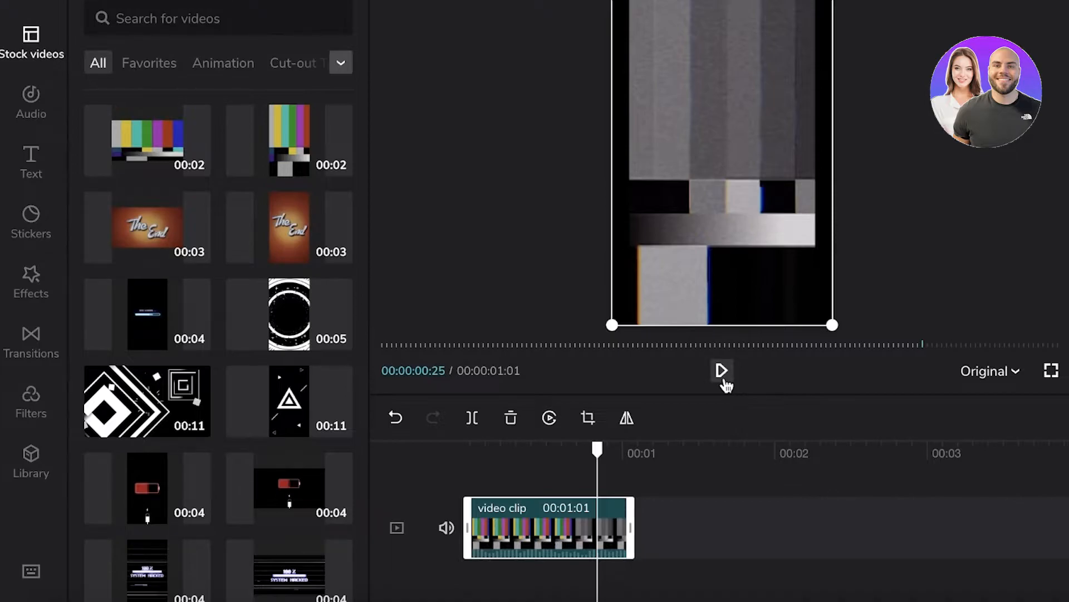
key("XF86AudioLowerVolume")
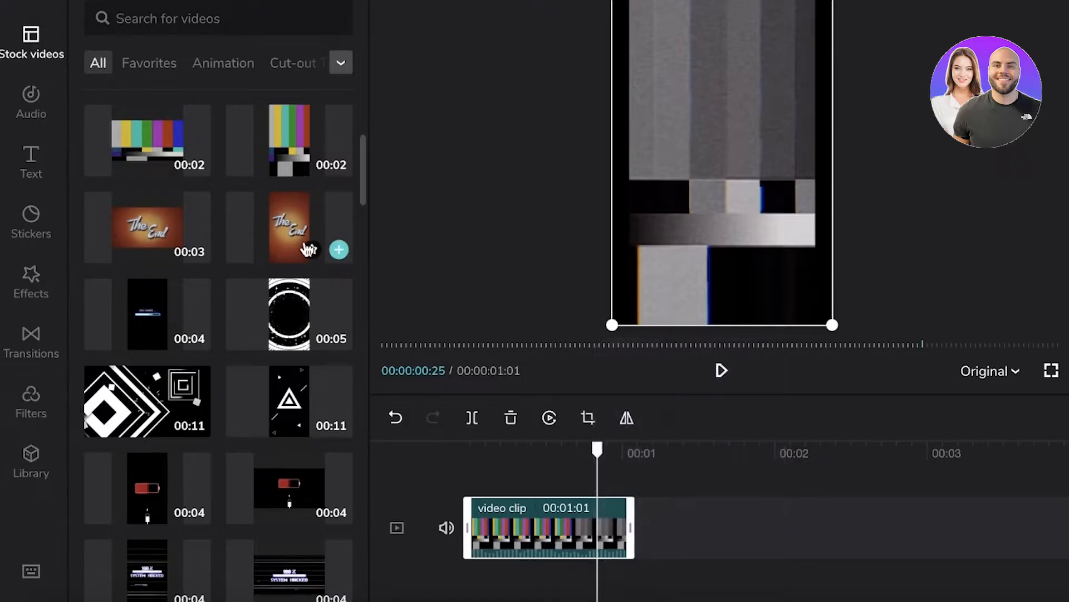
Browse the remaining animation clips and search the stock videos for "hi".
scroll(306, 243, "down", 6)
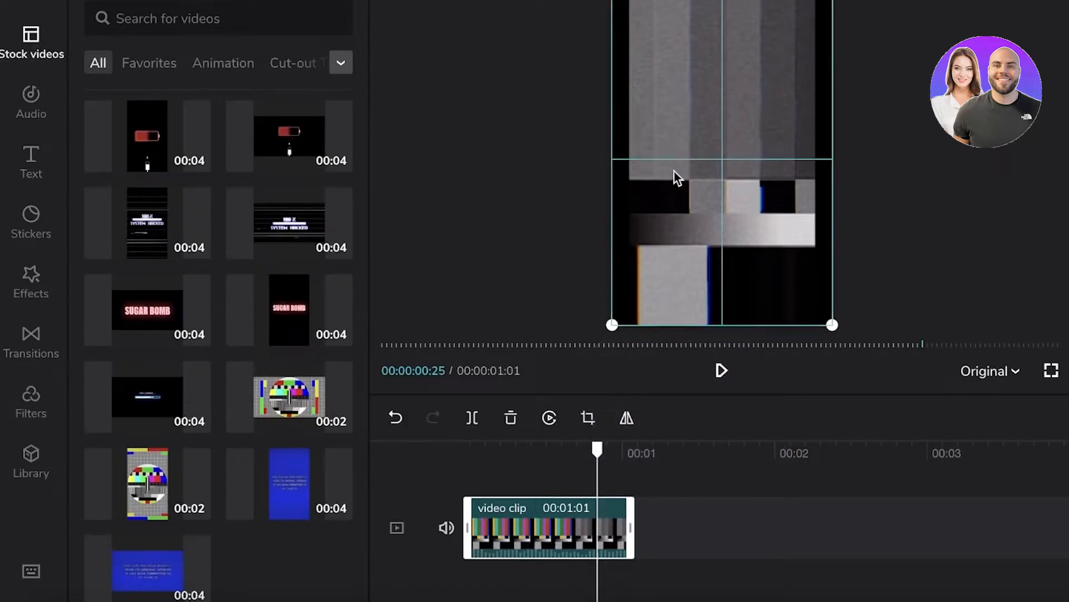
mouse_move(597, 450)
left_mouse_down()
mouse_move(464, 453)
mouse_move(601, 449)
left_mouse_up()
scroll(334, 393, "down", 1)
left_click(162, 20)
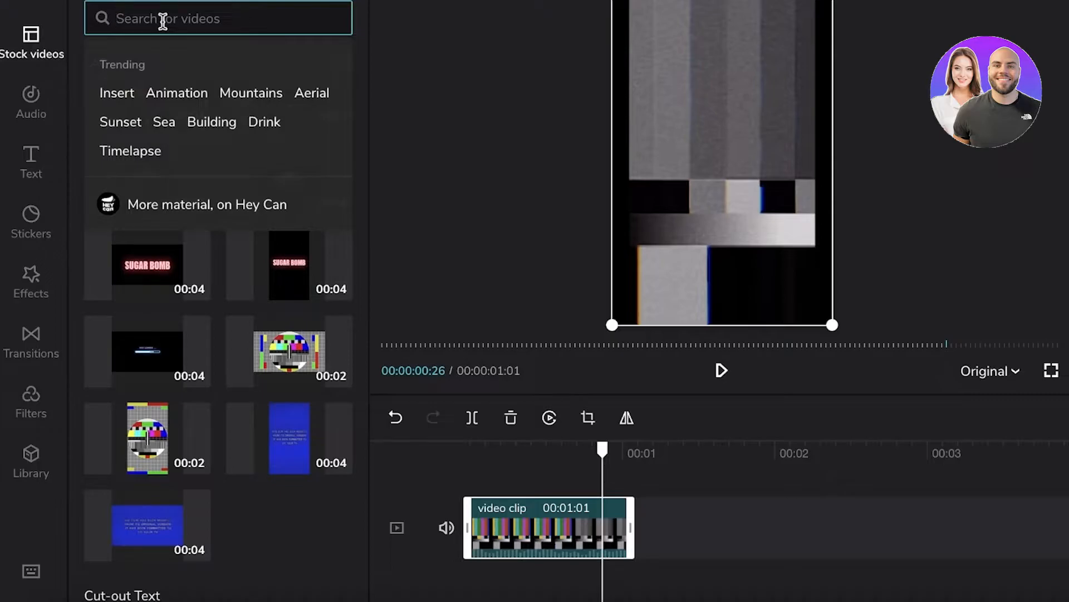
type("hi")
key("Return")
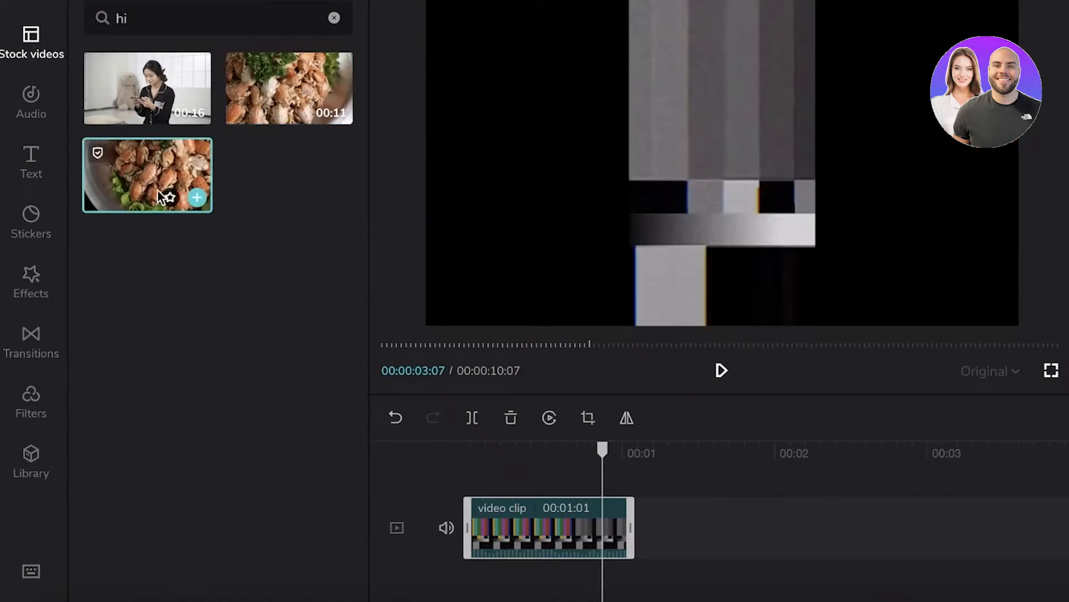
Clear the stock video search and play the rest of the colour bars clip to its end.
left_click(349, 18)
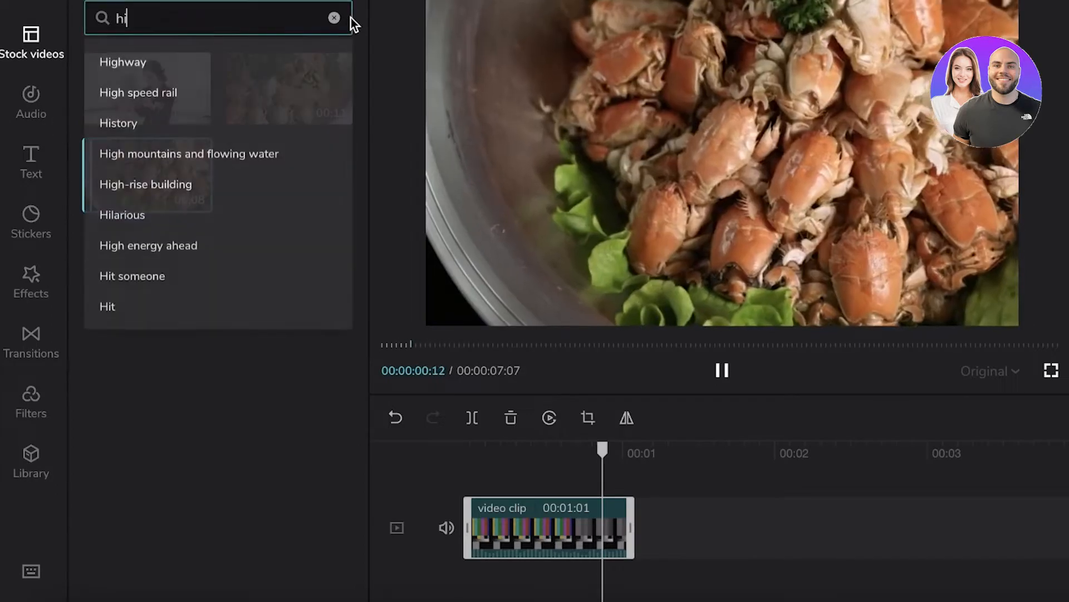
left_click(334, 20)
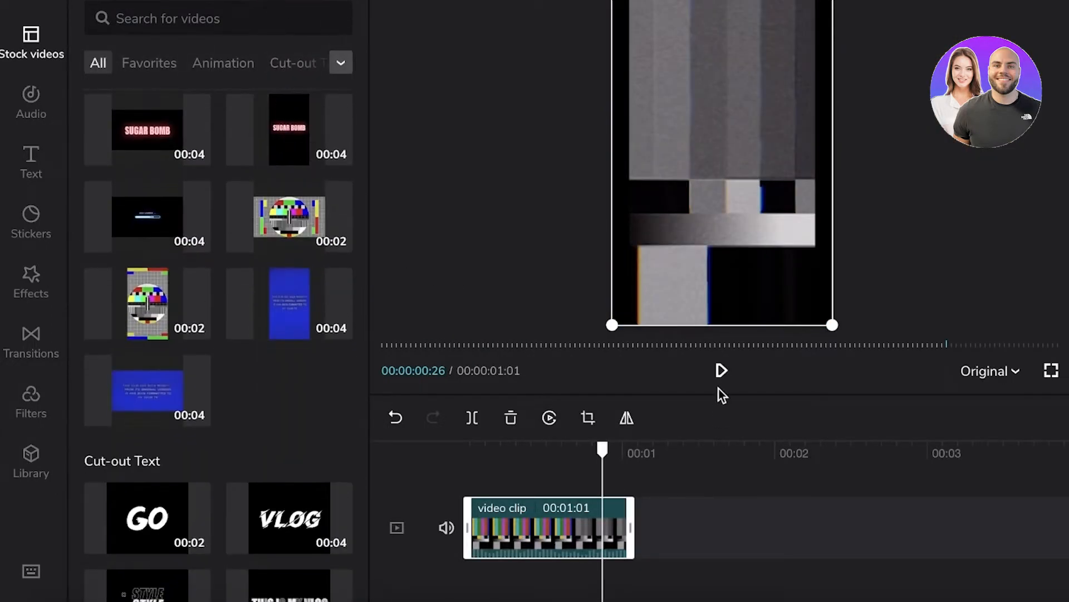
key("XF86AudioMute")
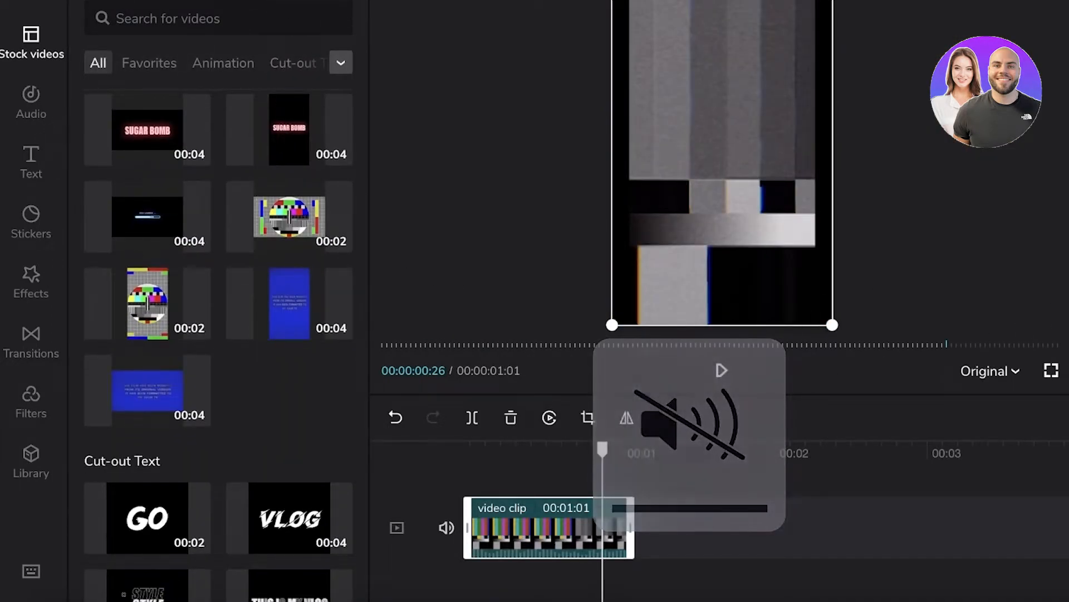
left_click(722, 370)
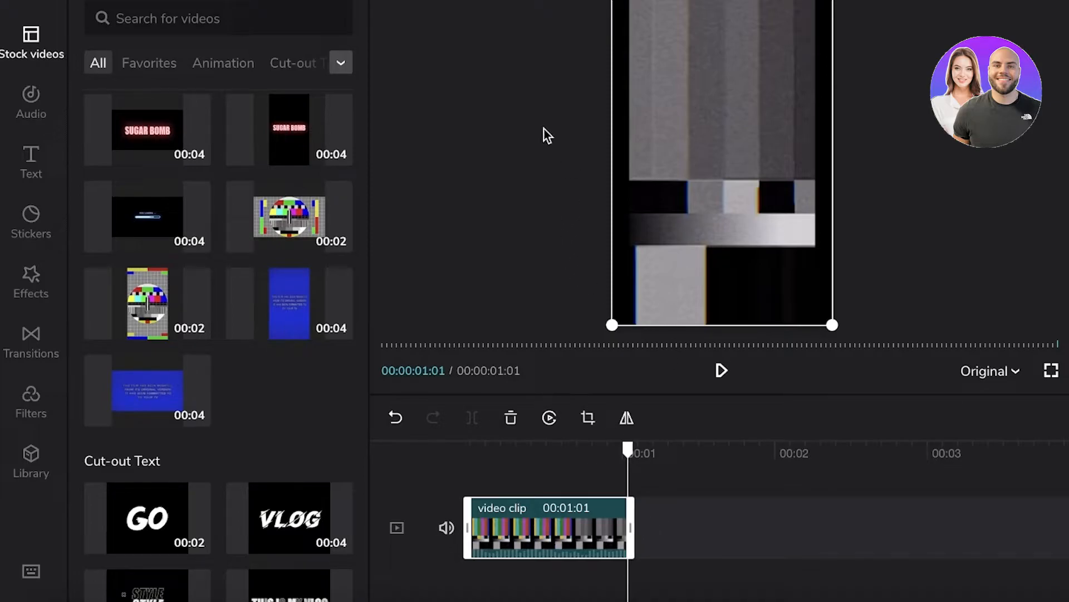
Add the 12-second Aerial stock clip of the man silhouetted on a mountain to the timeline after the colour bars.
scroll(232, 279, "down", 6)
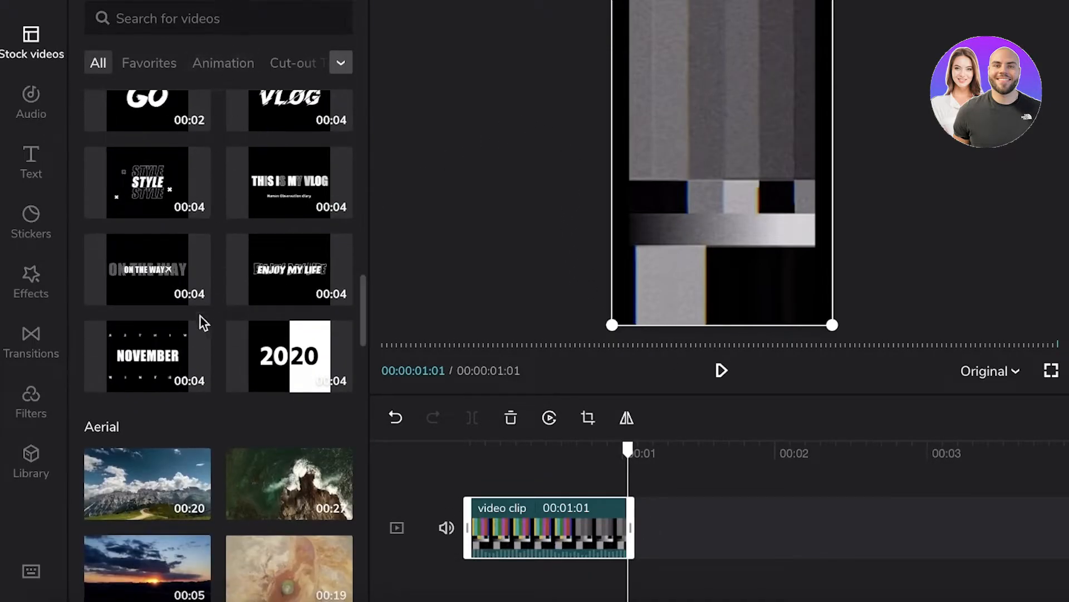
scroll(160, 404, "down", 3)
scroll(159, 403, "down", 5)
left_click(148, 201)
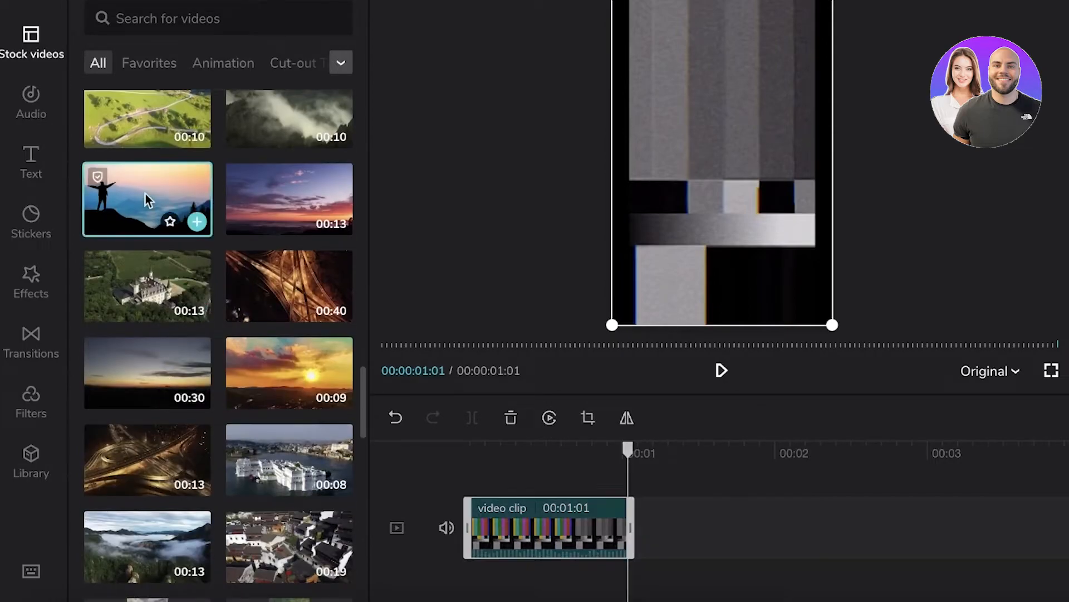
left_click(197, 219)
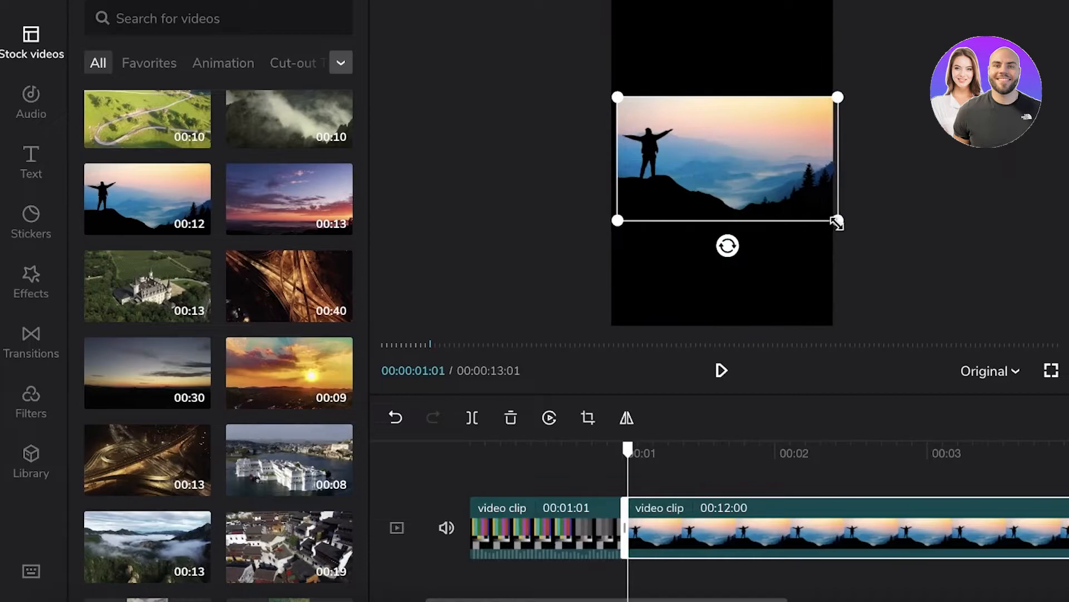
Enlarge the mountain clip in the frame to about 211% and shift it to about X 166, Y 0.
left_click_drag(834, 222, 972, 285)
left_click_drag(747, 191, 854, 181)
left_click(939, 18)
left_click(718, 139)
left_click(722, 370)
left_click(721, 370)
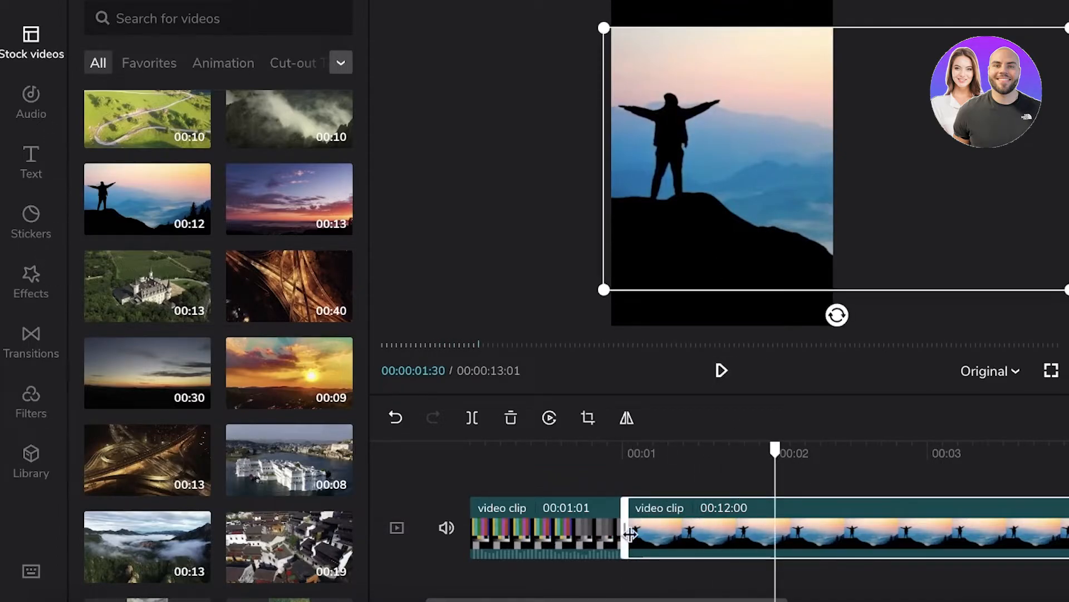
Trim the end of the mountain clip so the timeline ends at about 00:00:11:03.
left_click_drag(648, 596, 1033, 574)
left_click(1066, 522)
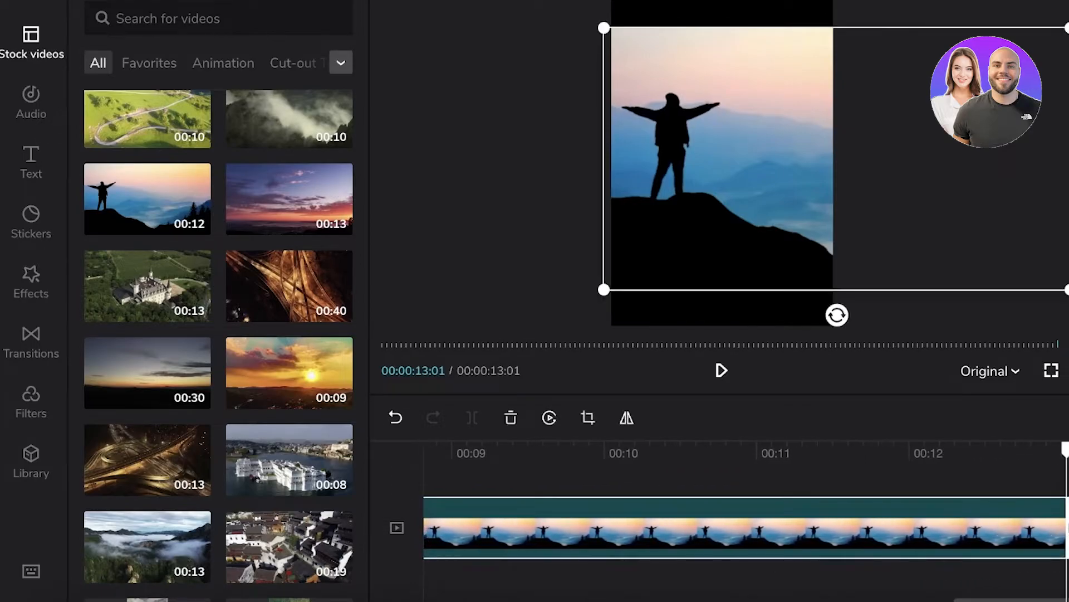
left_click_drag(1066, 522, 777, 527)
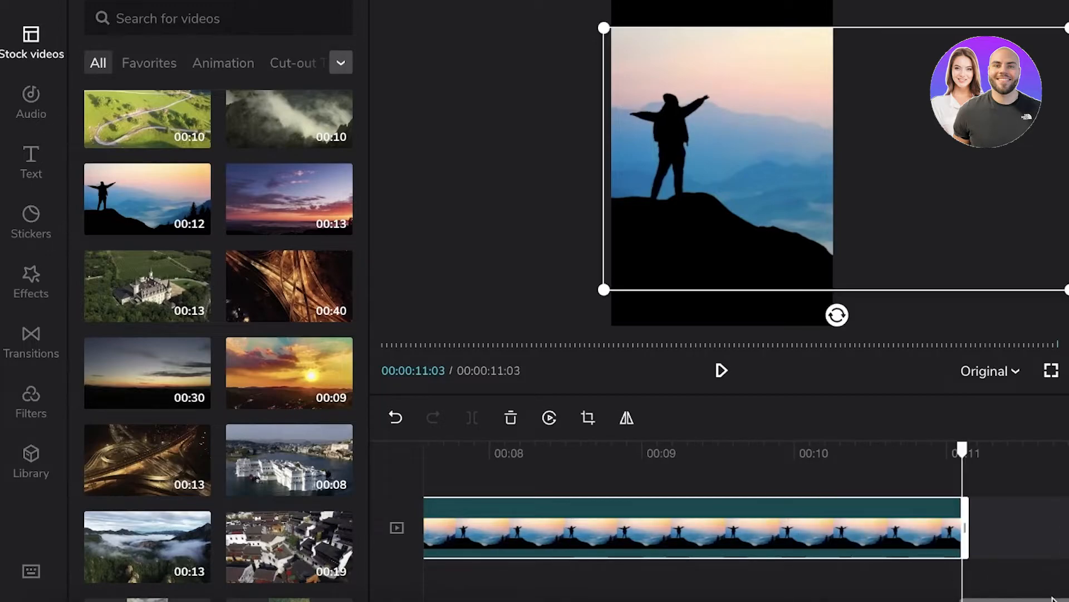
Move the playhead near the start of the timeline and speed the mountain clip up to about 2.10x.
left_click_drag(1053, 599, 907, 583)
left_click(841, 537)
left_click_drag(826, 599, 491, 575)
left_click(491, 575)
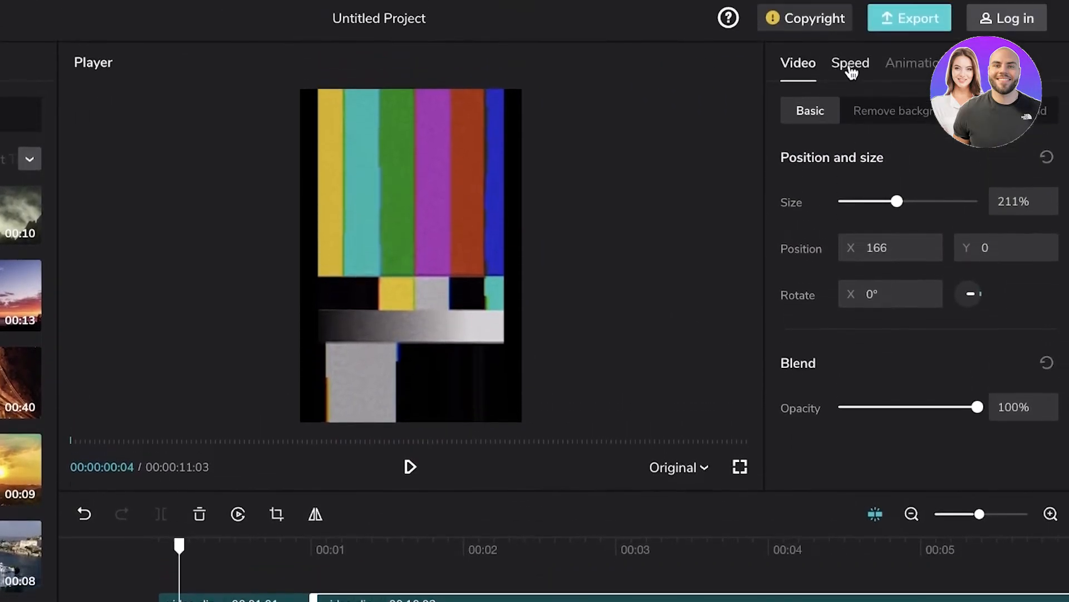
left_click(850, 66)
left_click_drag(817, 138, 853, 140)
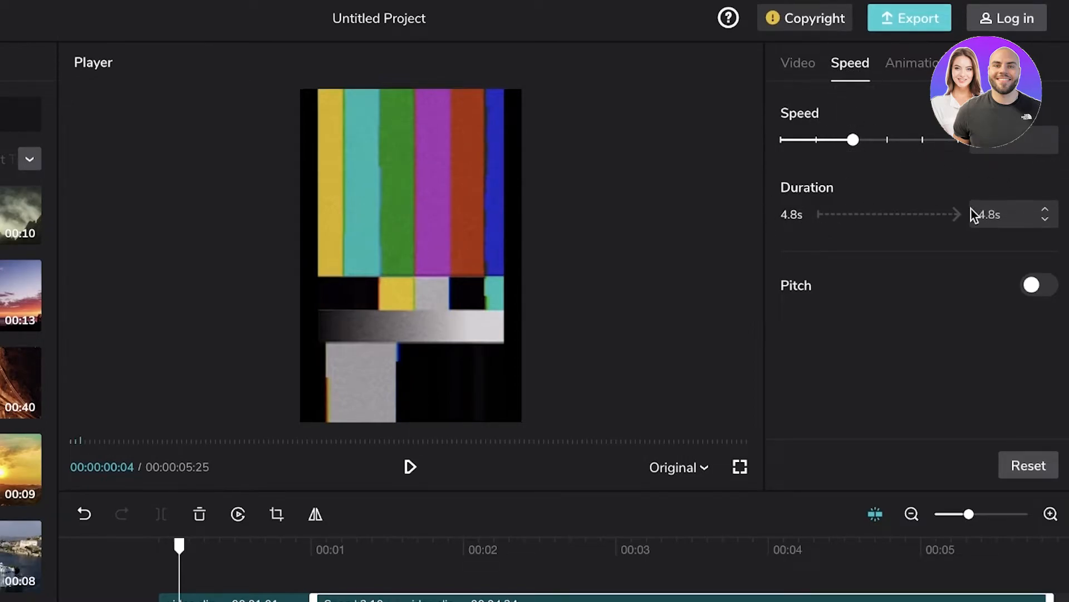
Set the mountain clip's duration to 3s in its speed settings.
double_click(991, 216)
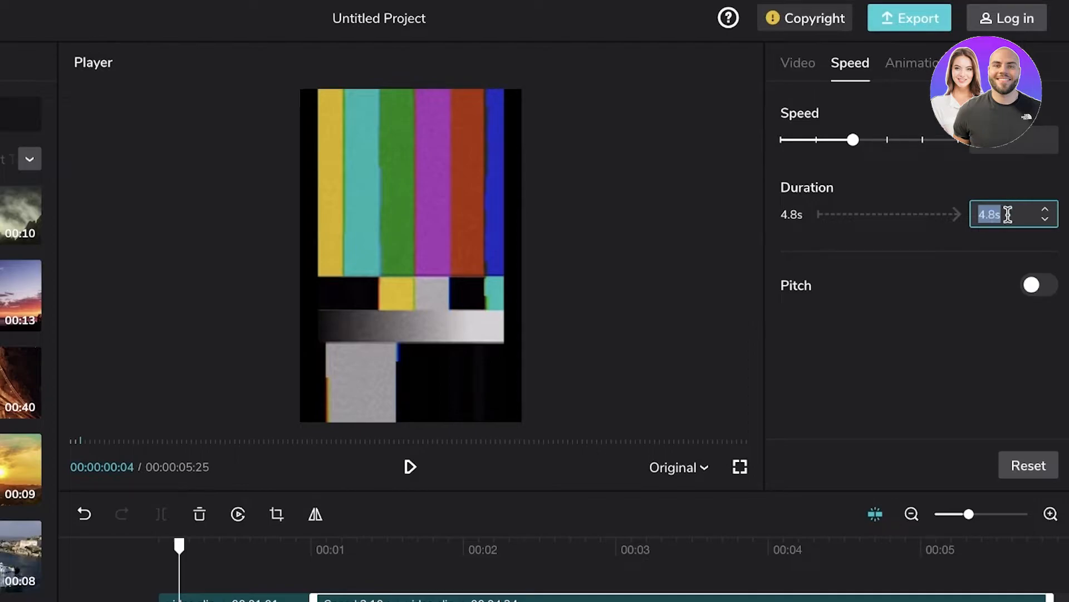
left_click(535, 551)
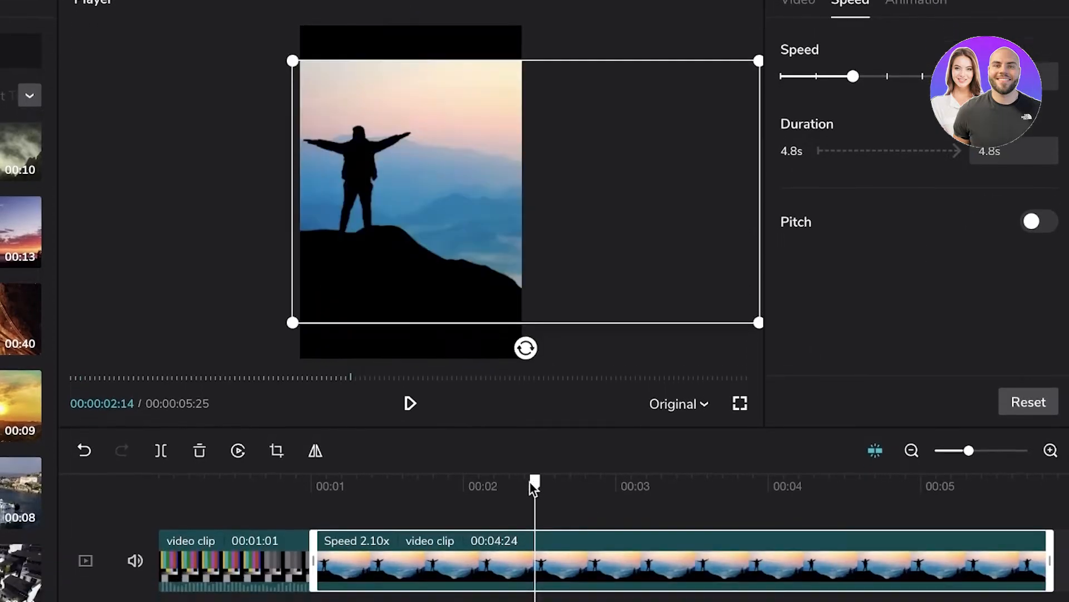
left_click(990, 153)
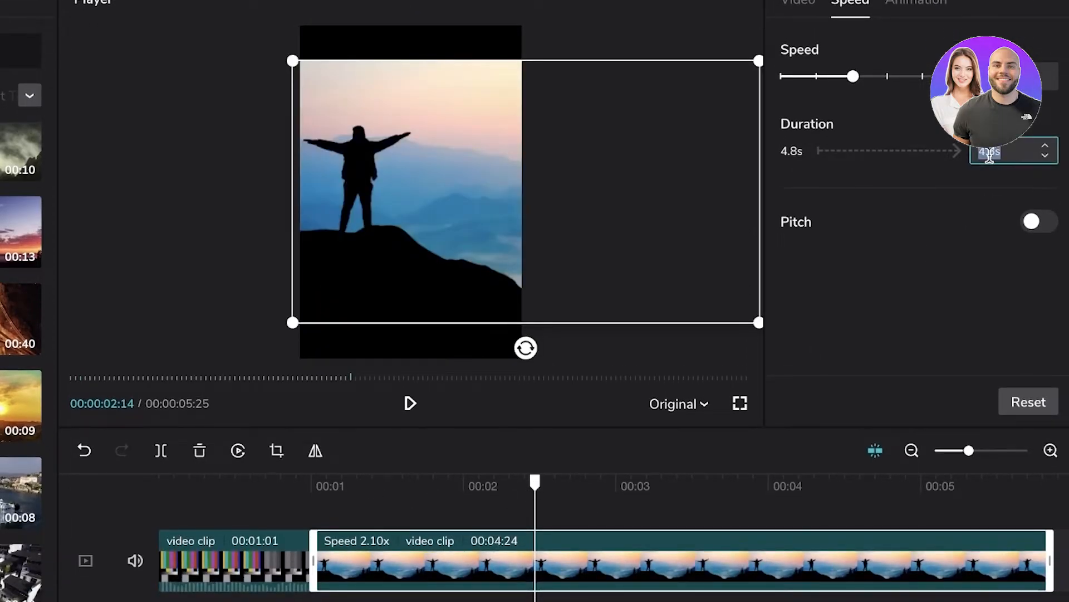
type("3s")
key("Return")
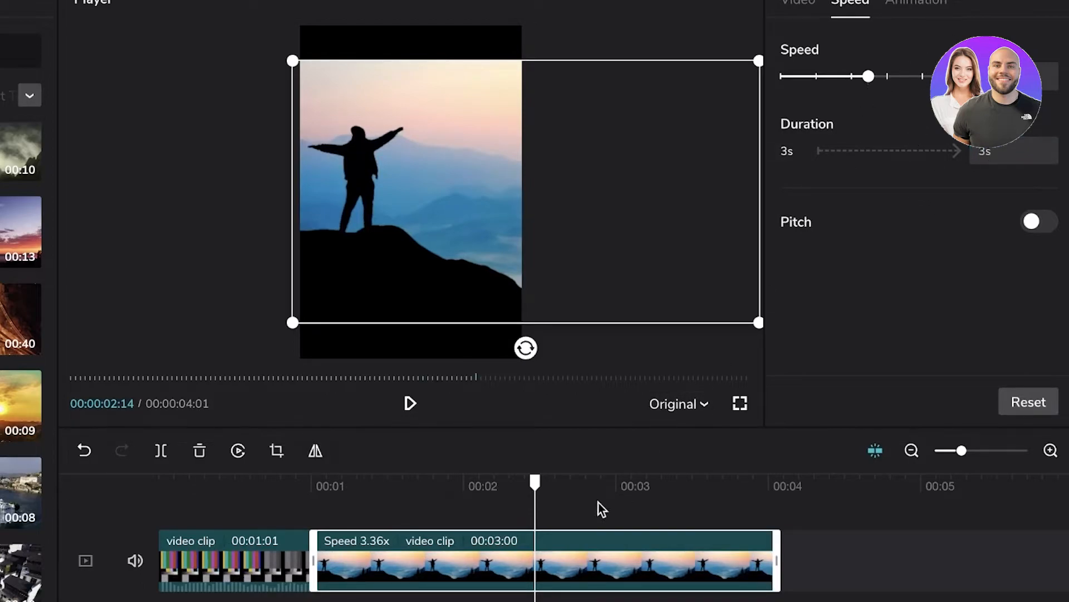
Play the sped-up mountain clip from its beginning to the end of the timeline.
left_click(357, 486)
left_click_drag(357, 482, 316, 484)
left_click(412, 405)
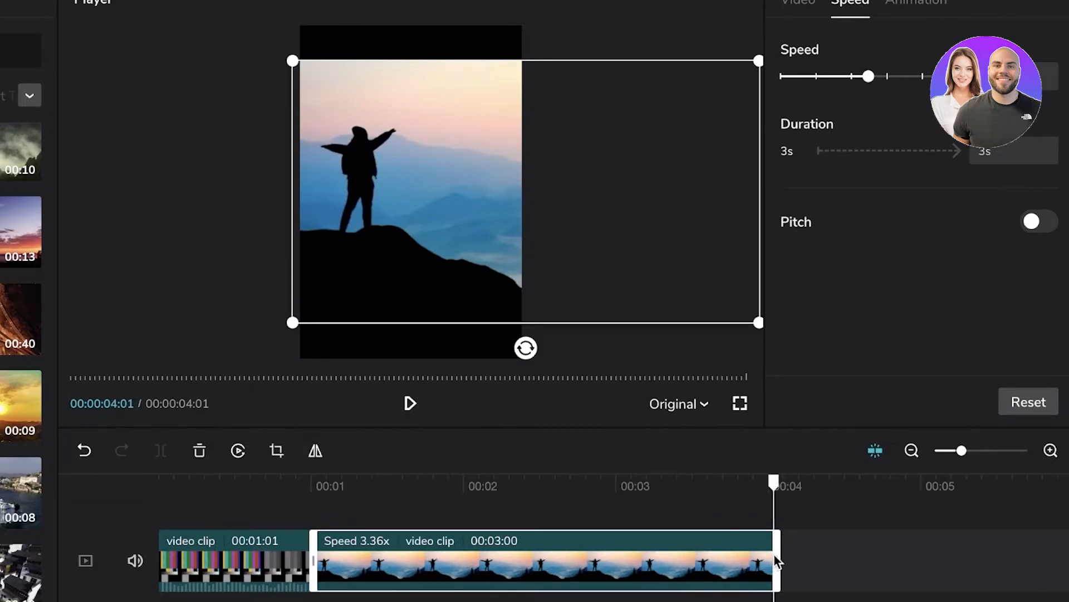
Trim the mountain clip's end to a length of about 00:01:17, and its start to leave about 1.2s.
left_click_drag(777, 560, 561, 560)
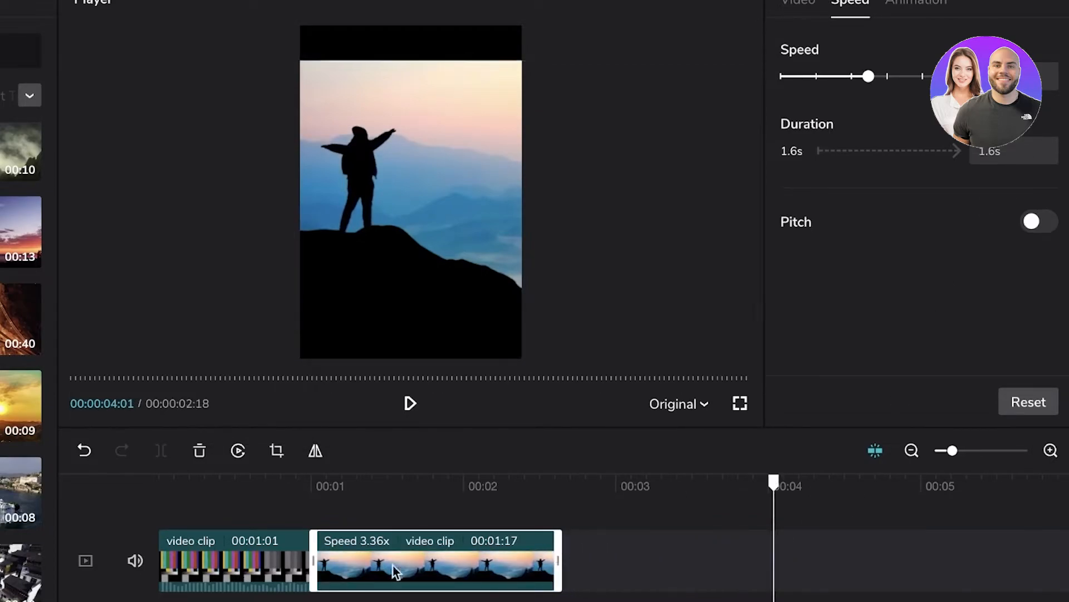
left_click_drag(313, 554, 377, 546)
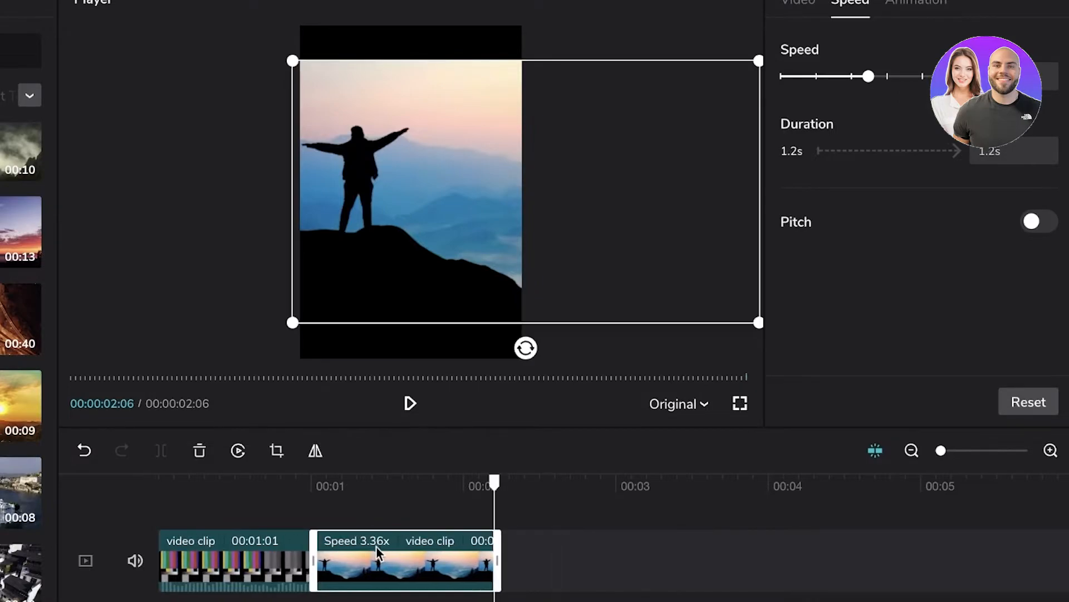
left_click(411, 402)
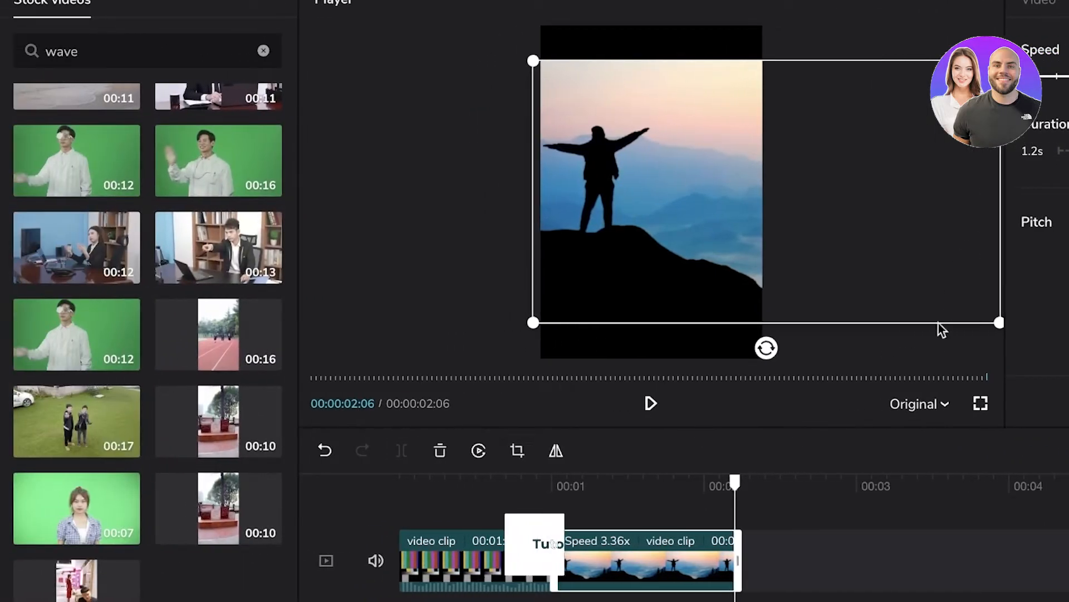
Give the mountain clip a black colour background.
left_click(1039, 2)
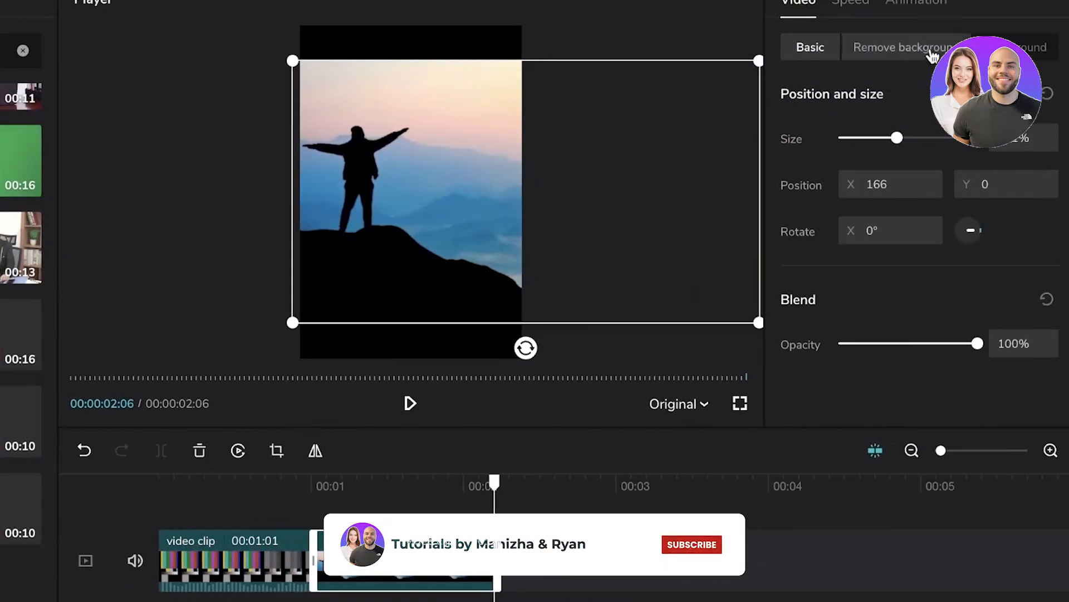
left_click(1033, 47)
left_click(962, 179)
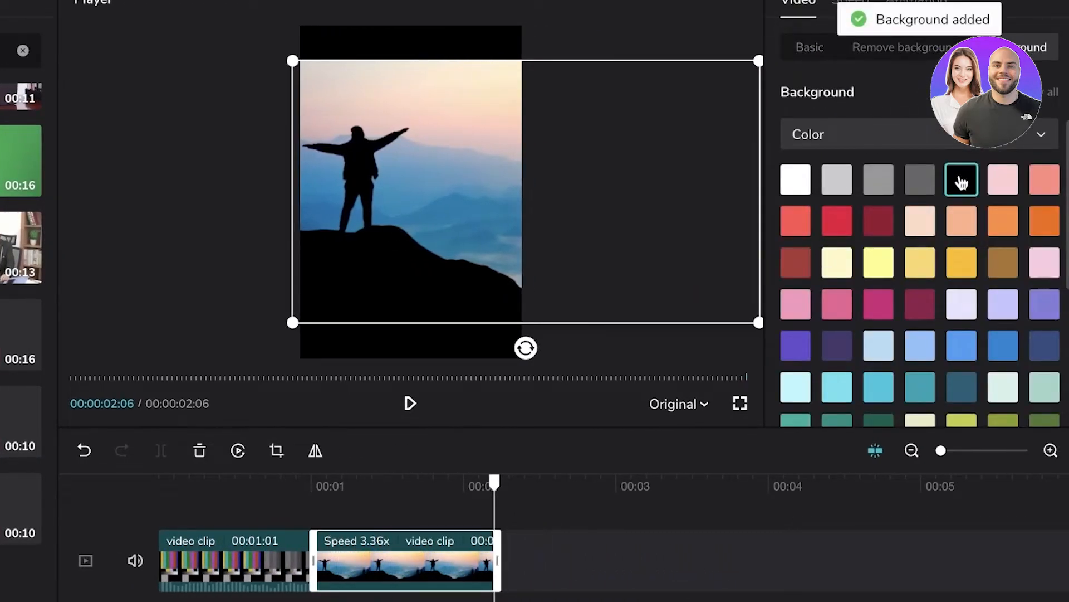
Turn on Auto cutout for the mountain clip and set its background colour to white.
left_click(902, 54)
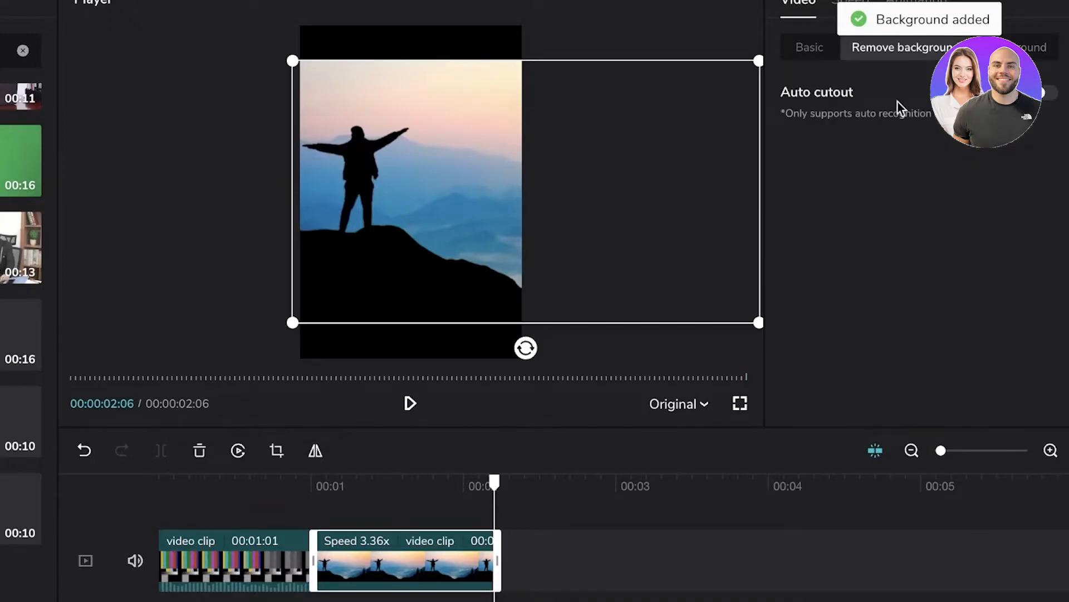
left_click(1048, 93)
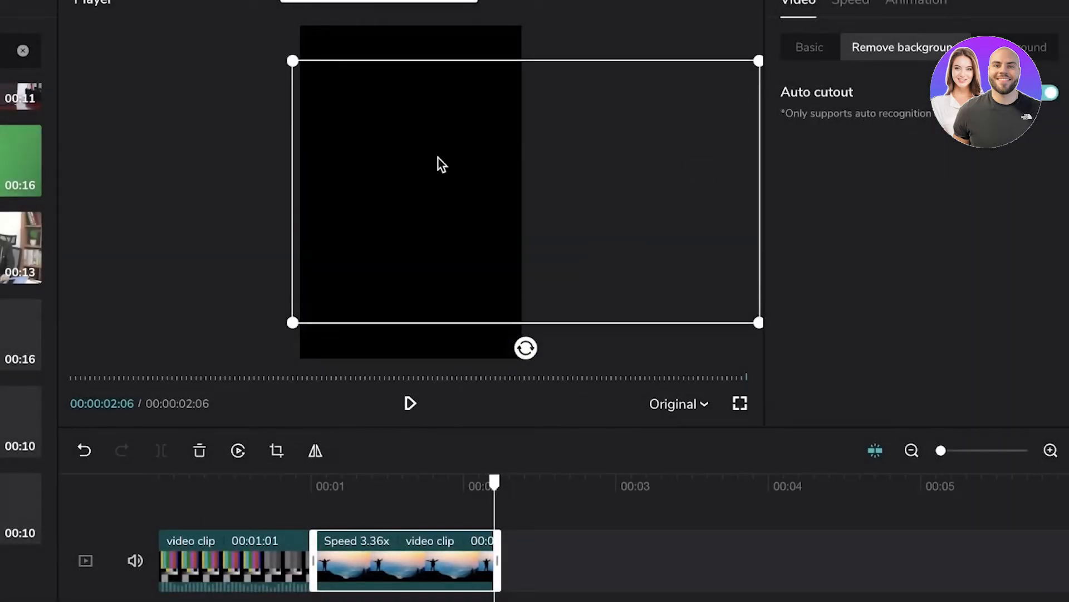
left_click(1035, 47)
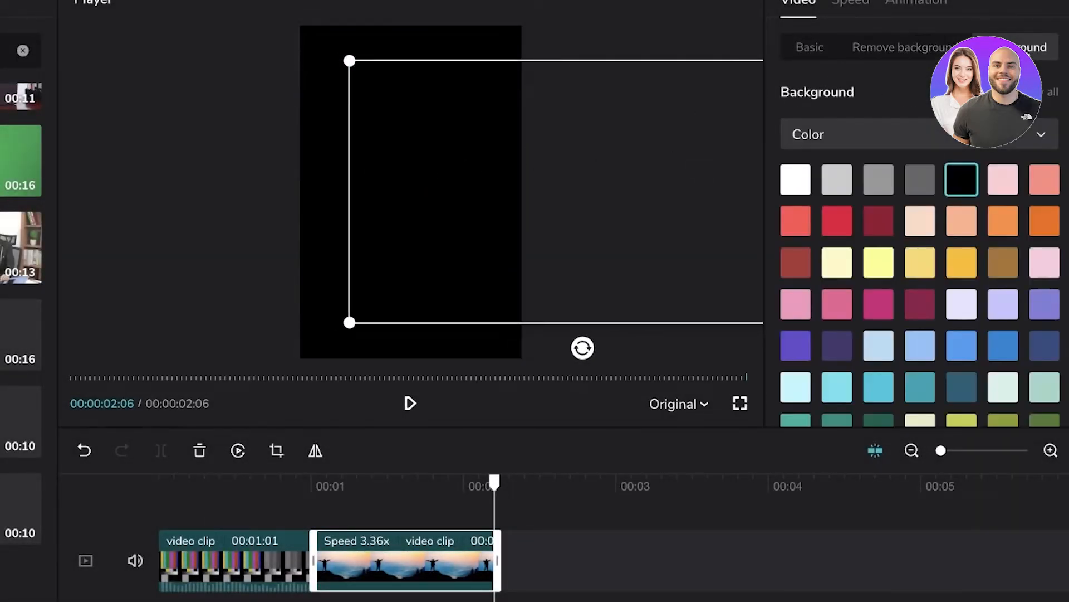
left_click(800, 181)
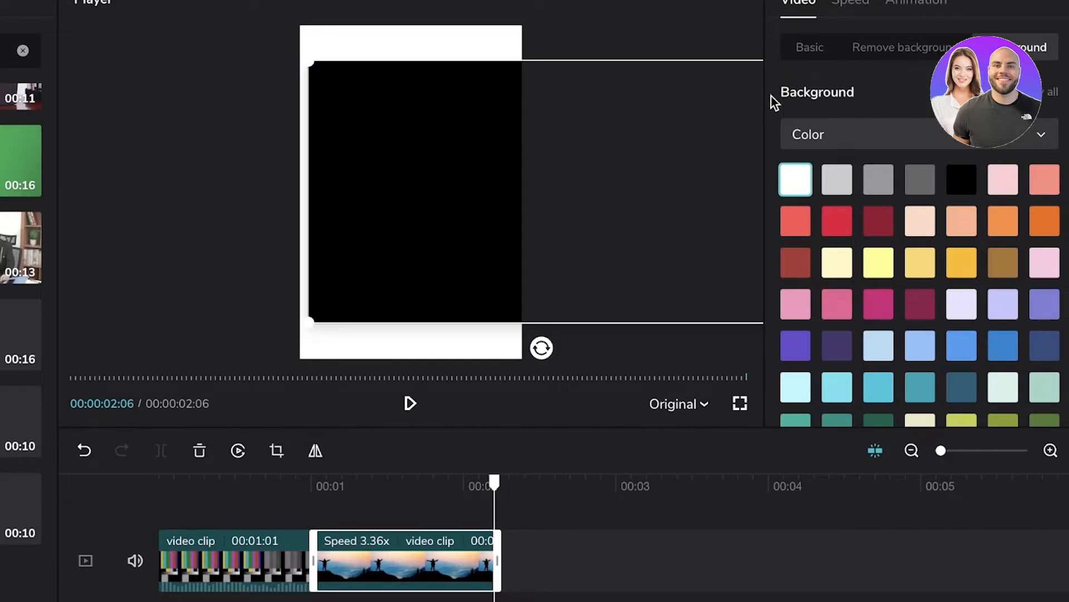
Turn off Auto cutout and move the mountain clip so its left edge lines up with the frame's left edge.
left_click(847, 47)
left_click(1051, 93)
left_click_drag(408, 140, 339, 148)
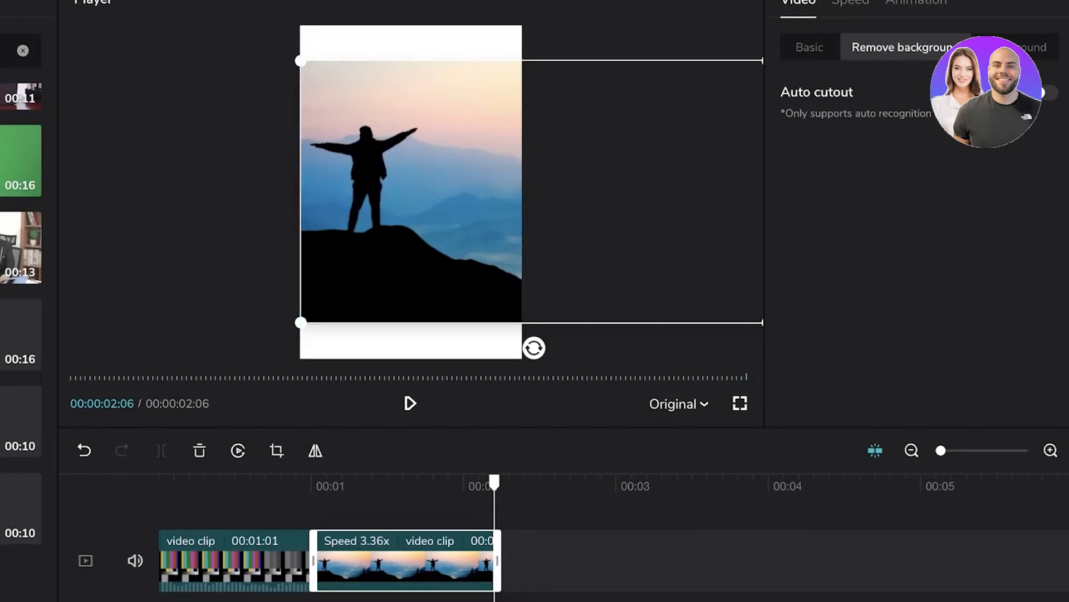
Change the mountain clip's background colour from white back to black.
left_click(1027, 48)
left_click(957, 182)
left_click(963, 181)
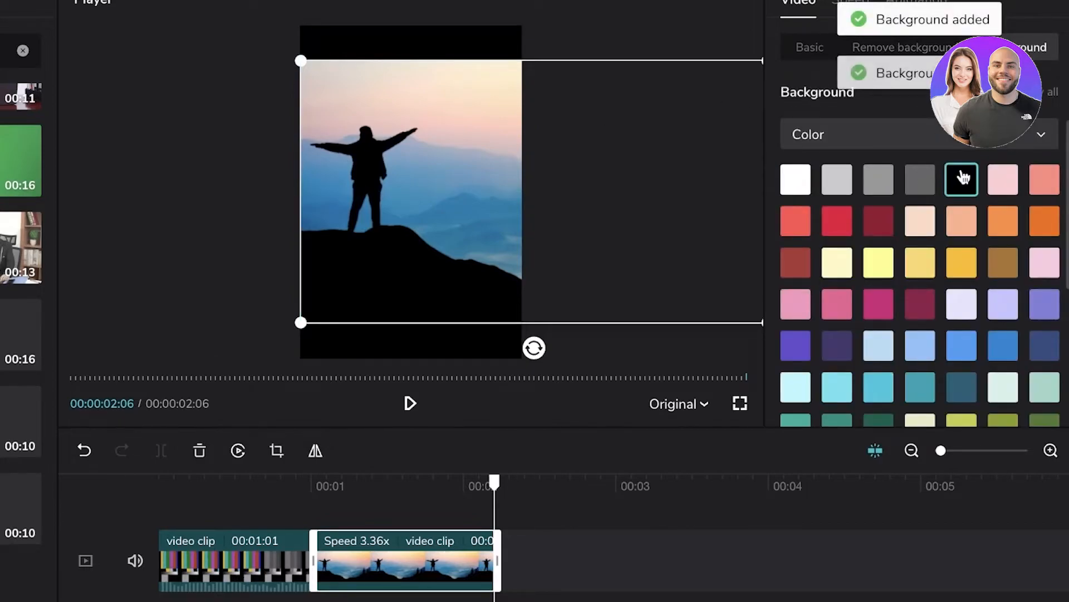
left_click(959, 135)
left_click(946, 135)
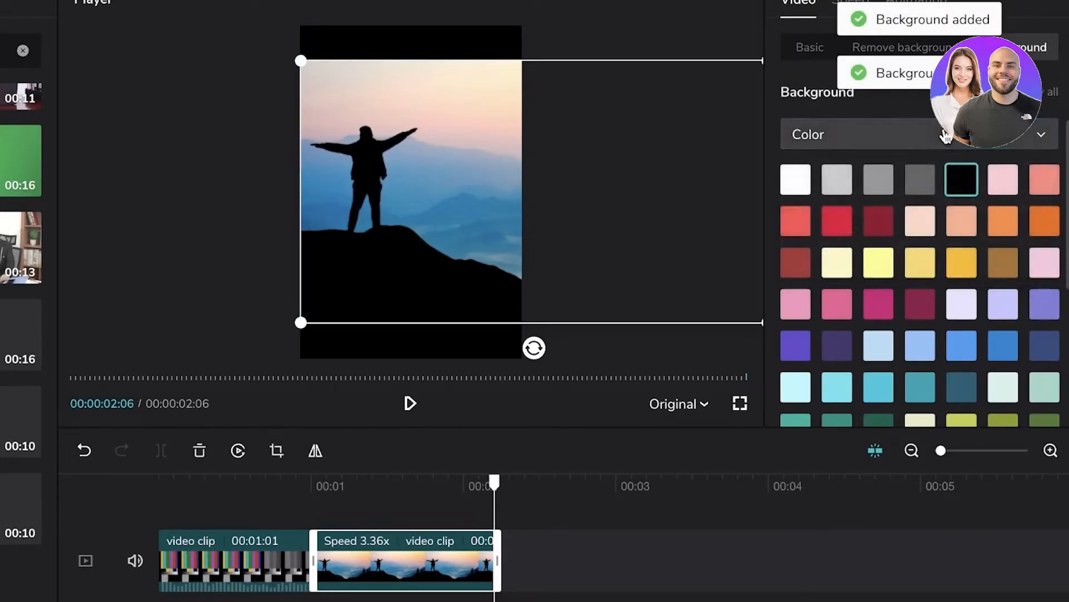
Apply the dark red Format background with the row of snowman, gingerbread and candy cane to the mountain clip.
left_click(392, 33)
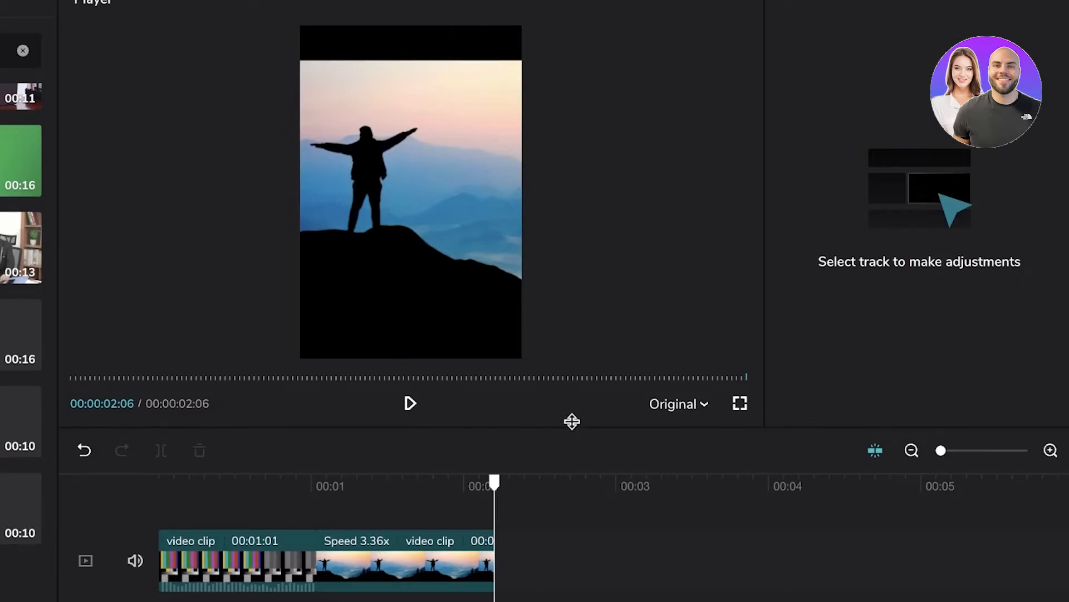
left_click(391, 561)
left_click(997, 47)
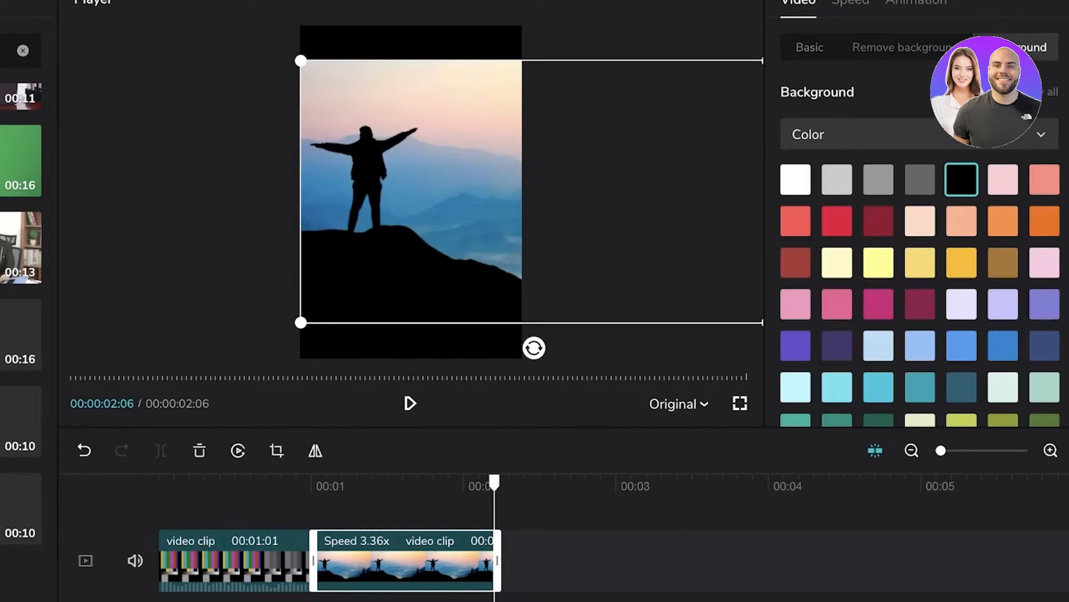
scroll(997, 232, "down", 3)
left_click(867, 132)
left_click(836, 180)
left_click(854, 133)
left_click(843, 237)
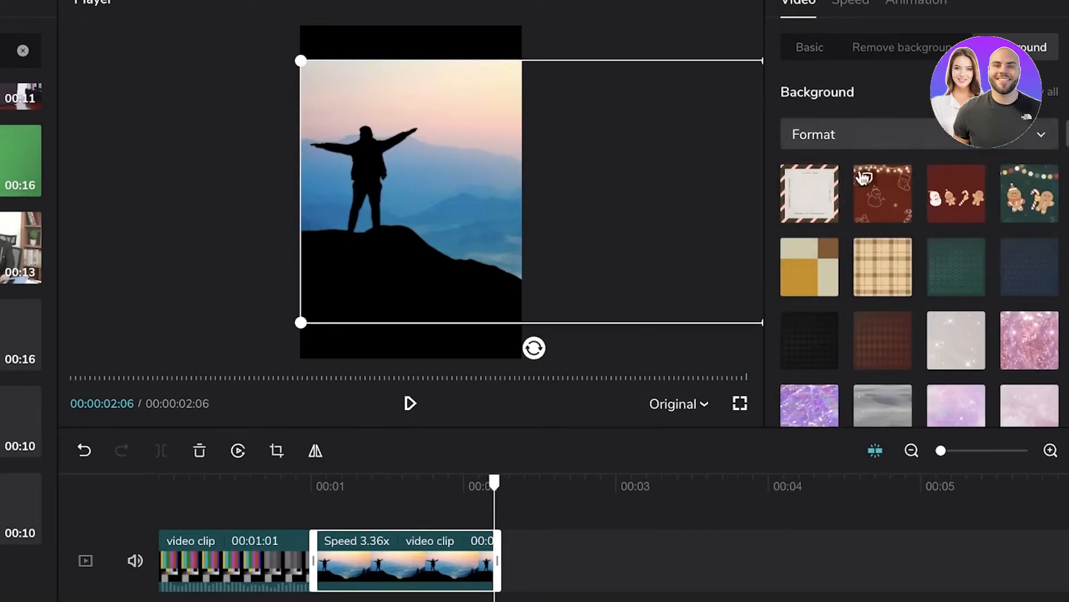
left_click(859, 177)
left_click(945, 190)
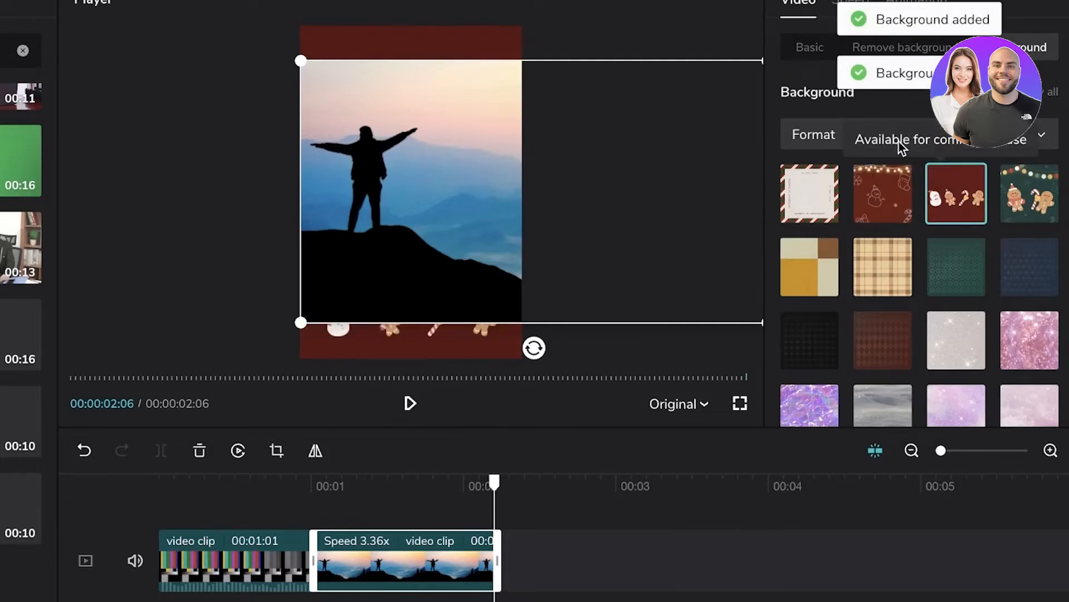
left_click(815, 133)
left_click(829, 92)
left_click(823, 97)
left_click(829, 95)
left_click(829, 95)
left_click(829, 96)
left_click(830, 96)
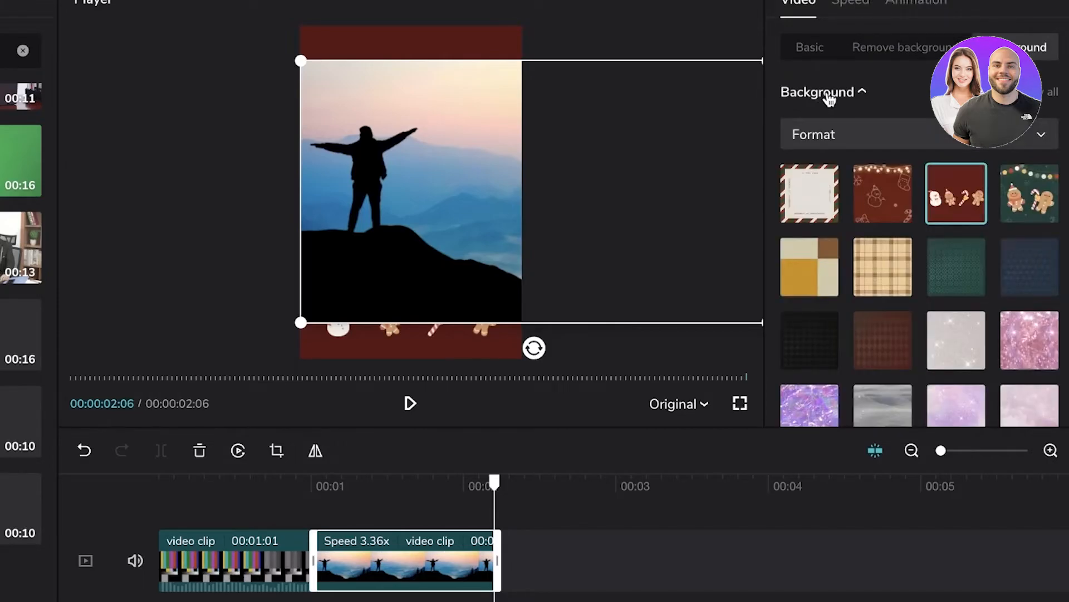
Try the Blur backgrounds on the mountain clip, going from the first sample to the third.
left_click(838, 135)
left_click(849, 269)
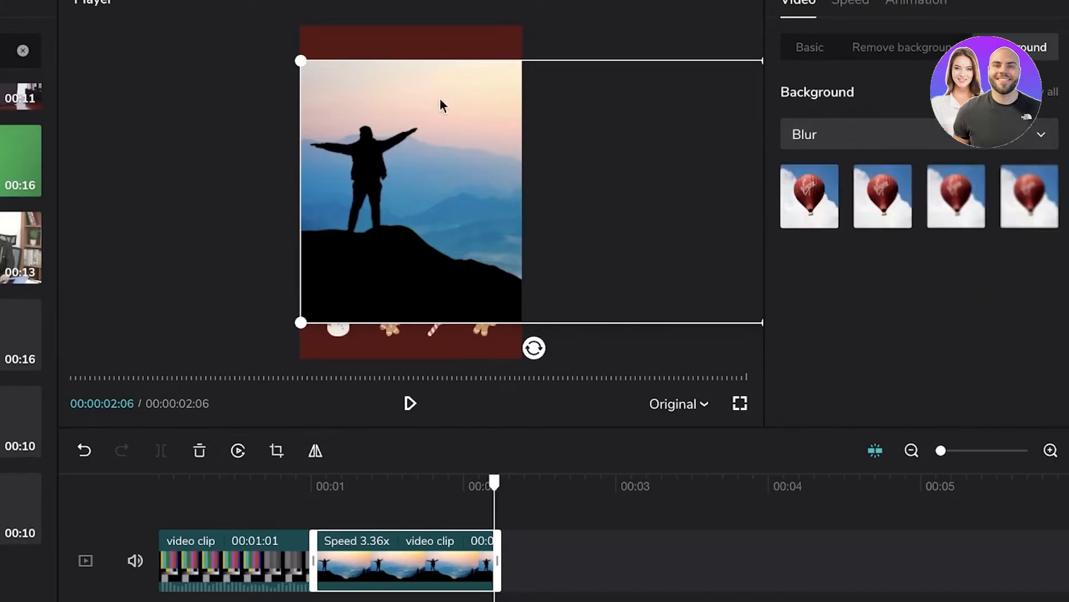
left_click(807, 189)
left_click(869, 196)
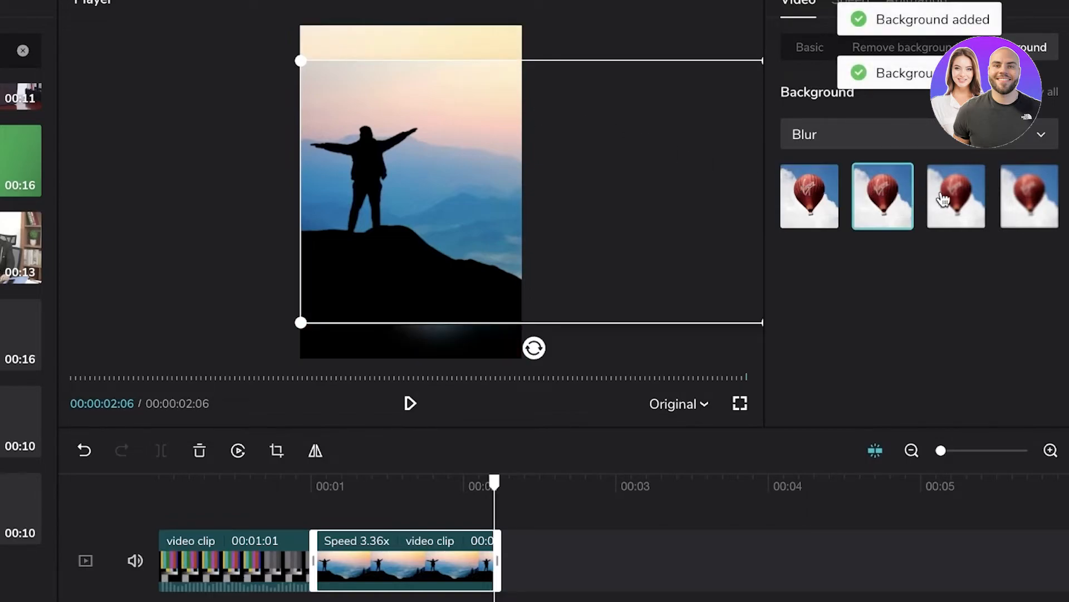
left_click(938, 201)
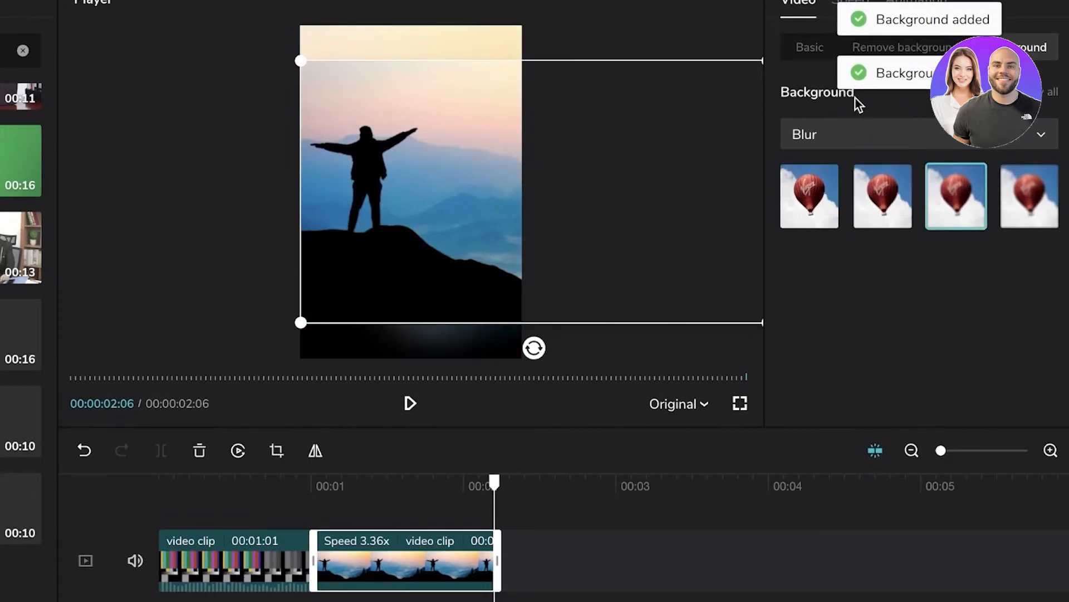
Switch the mountain clip's background to Color and set it to black.
left_click(834, 133)
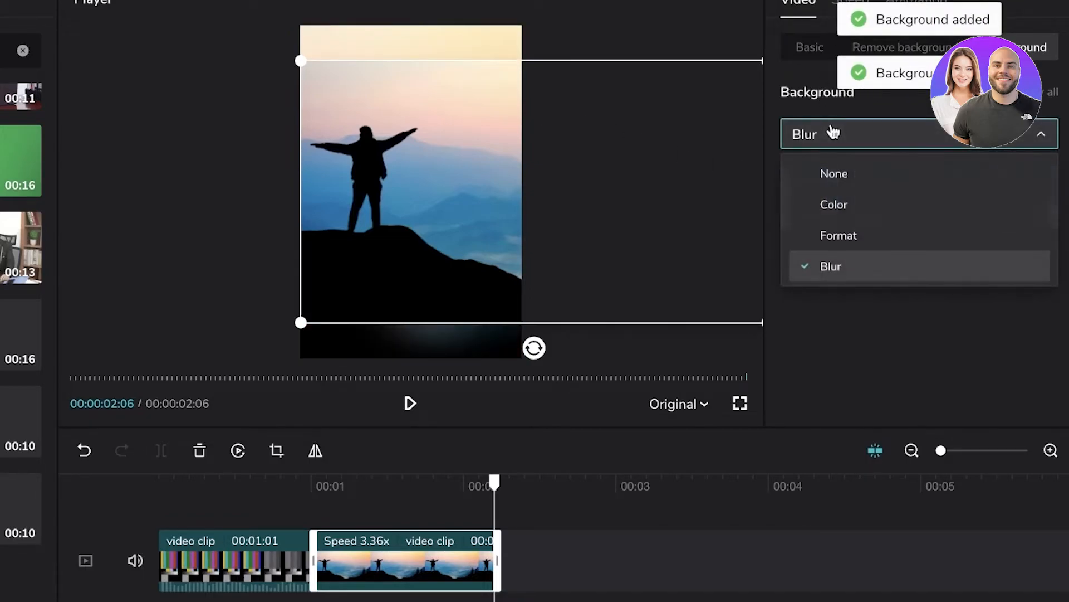
left_click(834, 205)
left_click(970, 187)
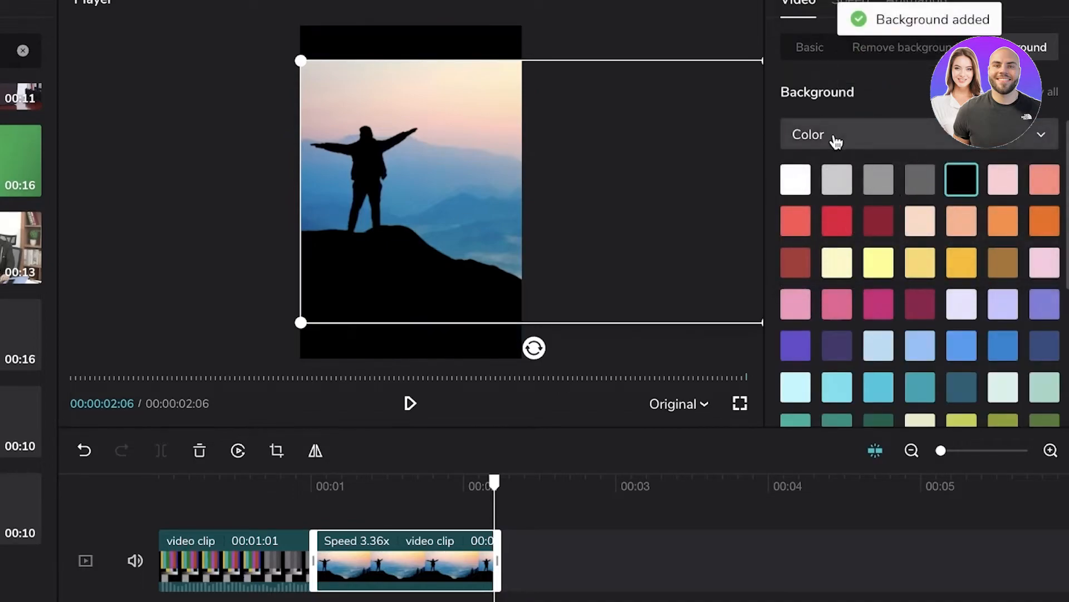
scroll(892, 250, "down", 3)
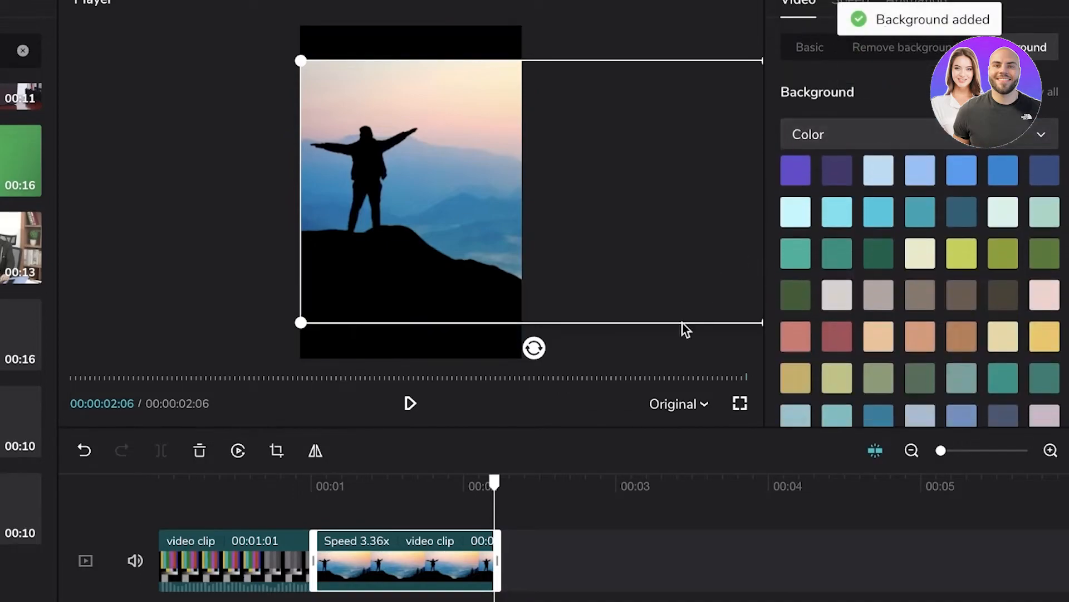
Play the sequence in the preview, then return the playhead to the start of the timeline.
left_click(400, 407)
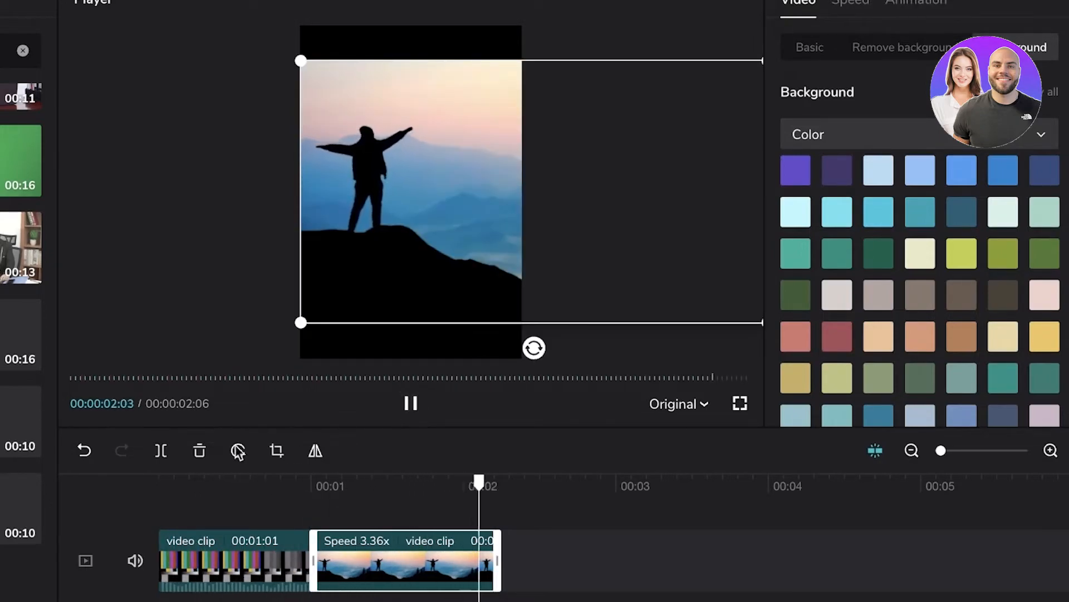
scroll(27, 318, "up", 3)
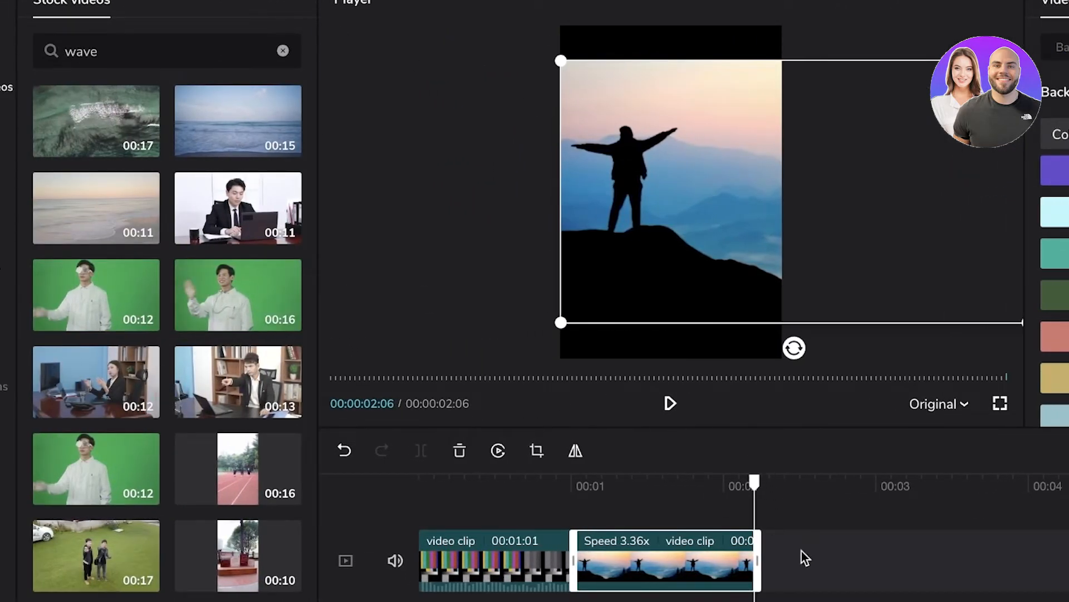
left_click_drag(752, 494, 303, 496)
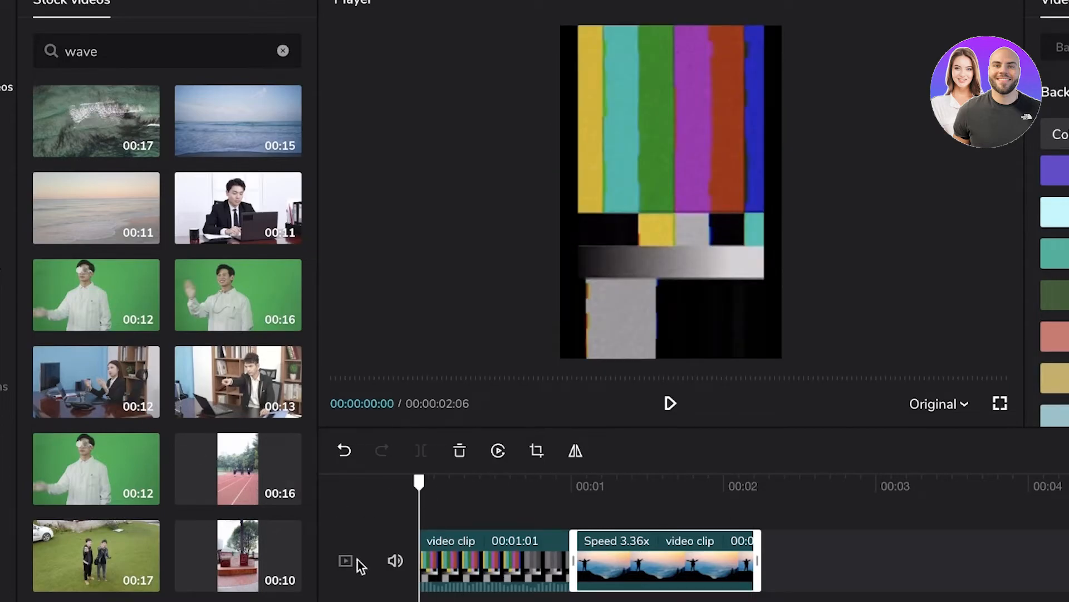
Try muting the video track's original sound and turn the sound back on.
left_click(497, 560)
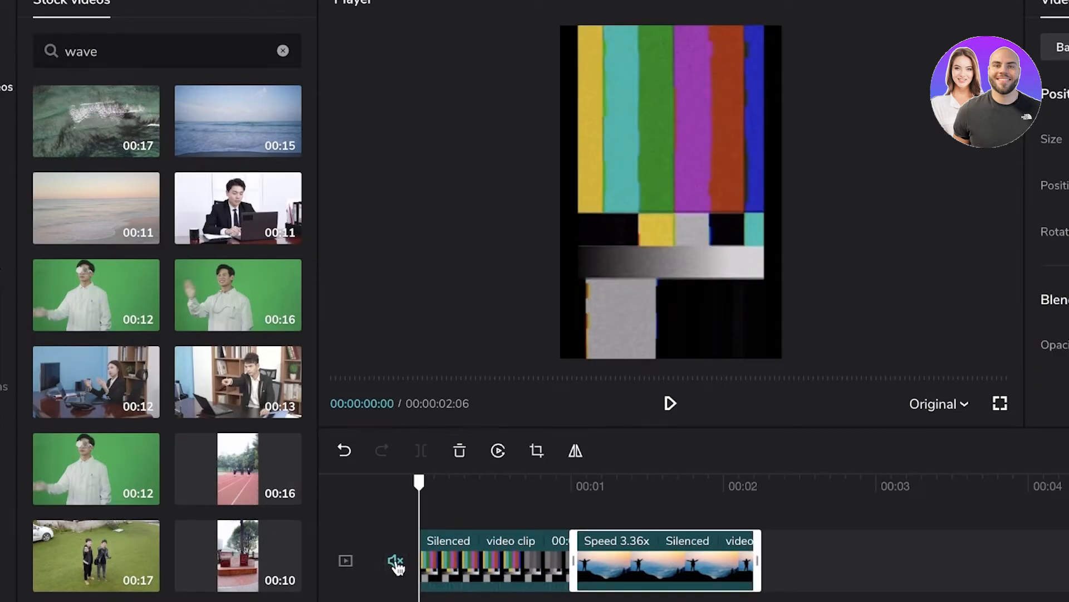
left_click(422, 537)
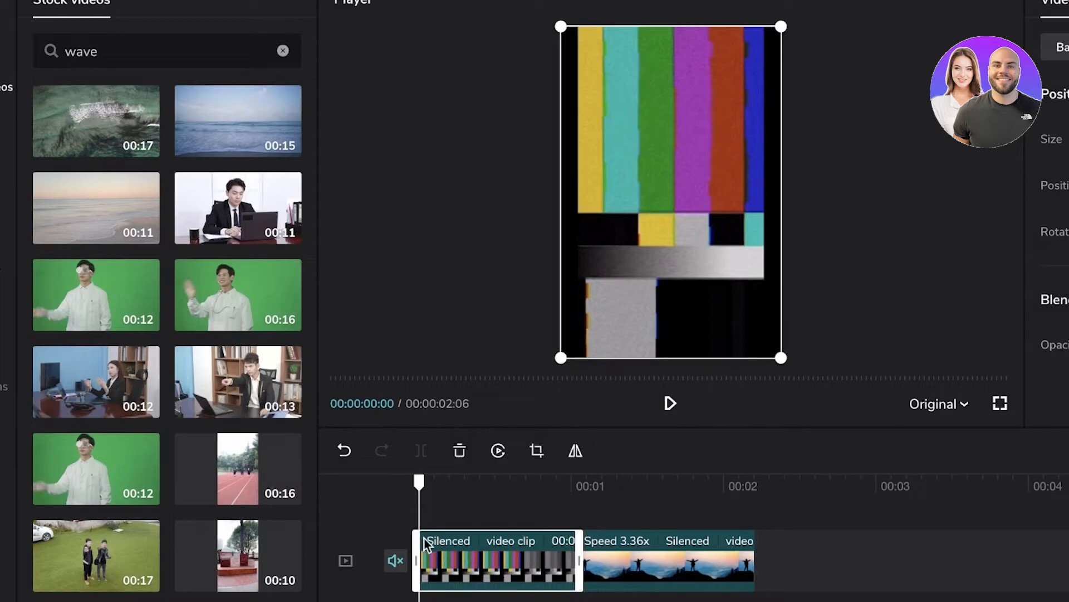
left_click(395, 562)
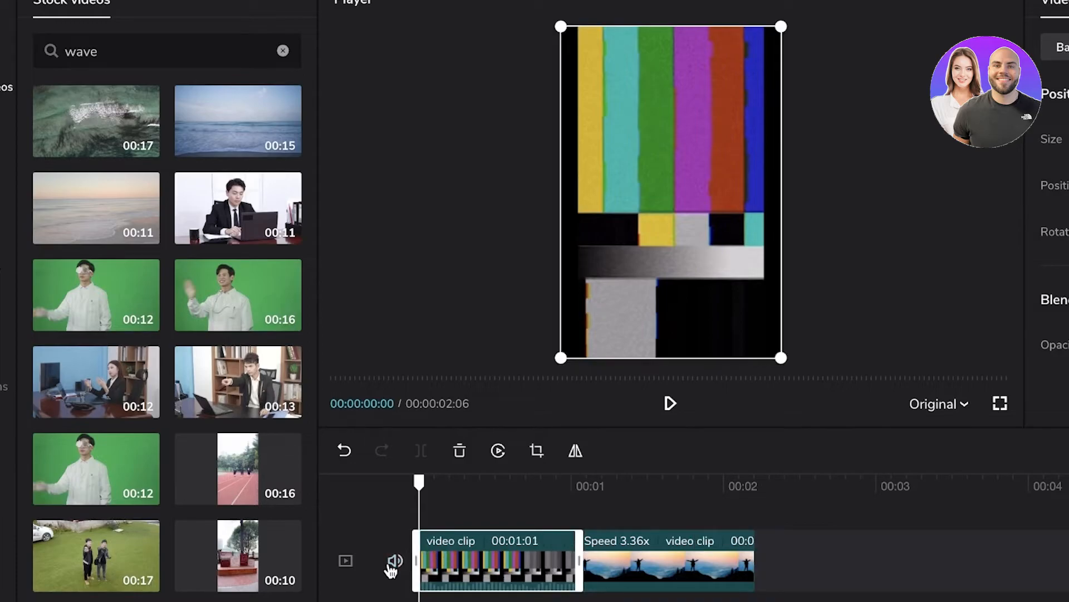
left_click(662, 576)
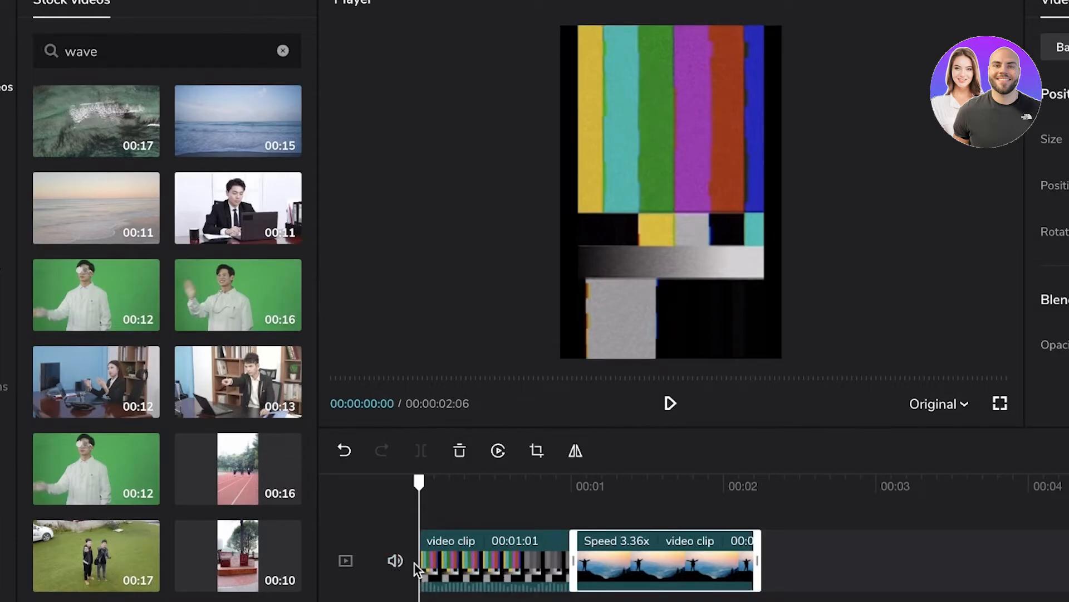
left_click(395, 562)
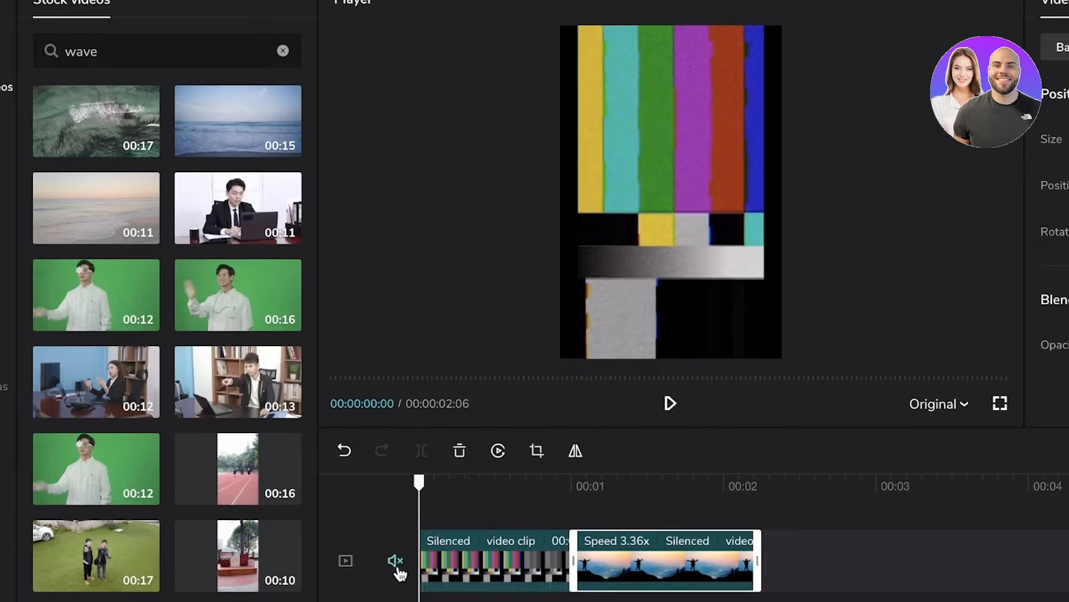
left_click(395, 562)
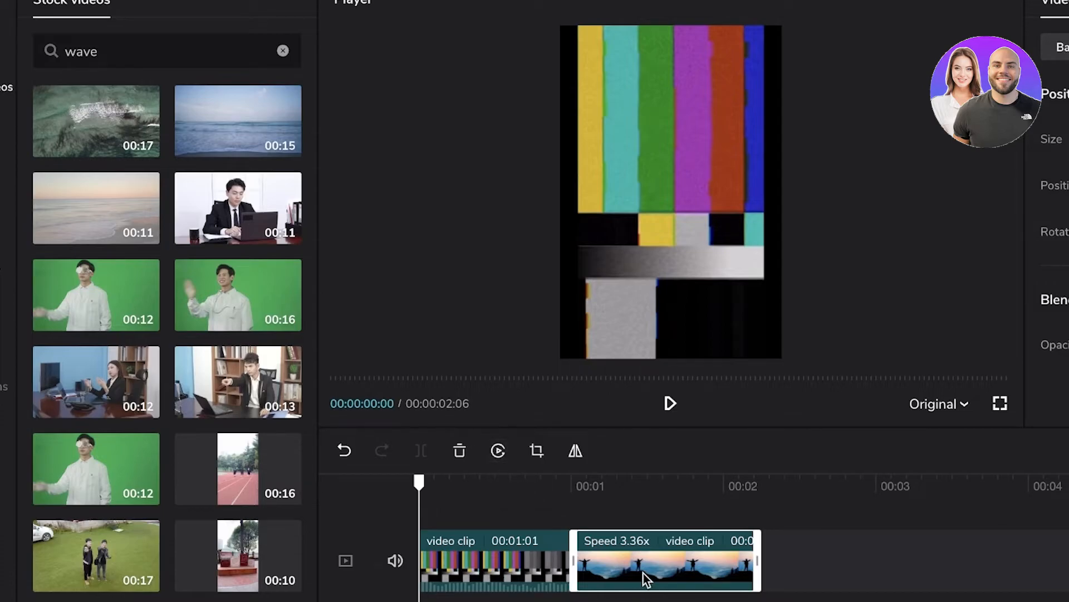
Start reversing the mountain clip and cancel the processing.
left_click(499, 452)
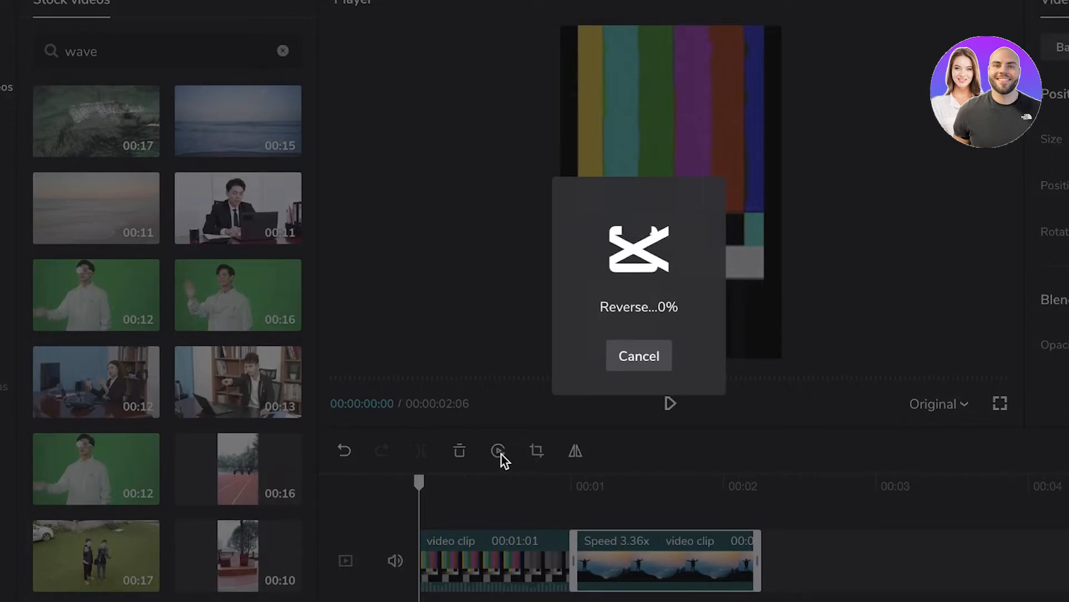
left_click(645, 356)
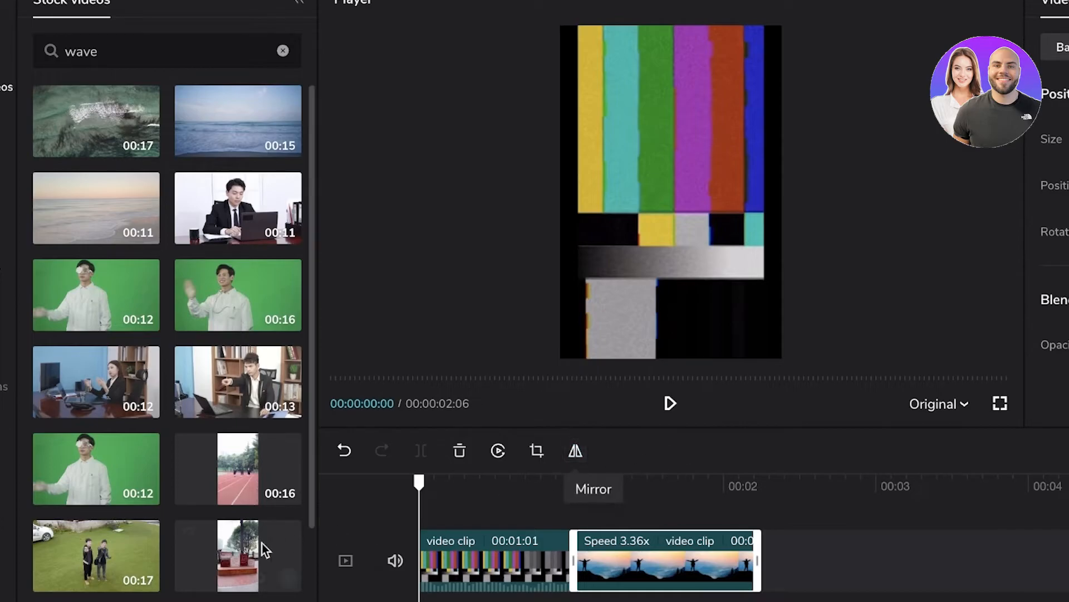
Browse the music library and add the song Aesthetic to the timeline from the start of the video.
scroll(120, 427, "down", 1)
scroll(120, 426, "down", 2)
left_click(9, 156)
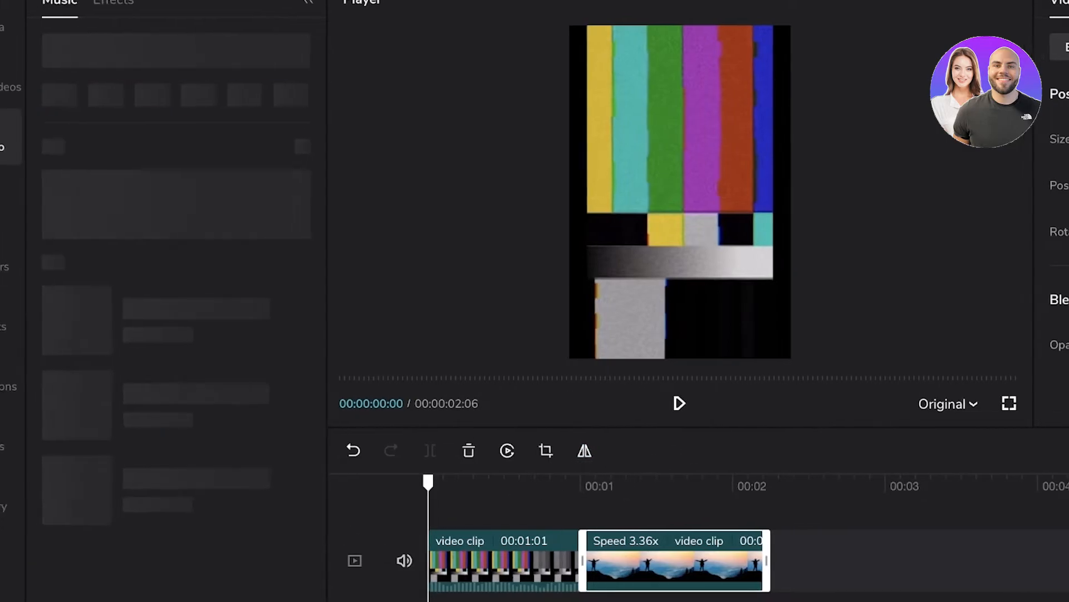
scroll(217, 229, "down", 5)
scroll(95, 227, "down", 10)
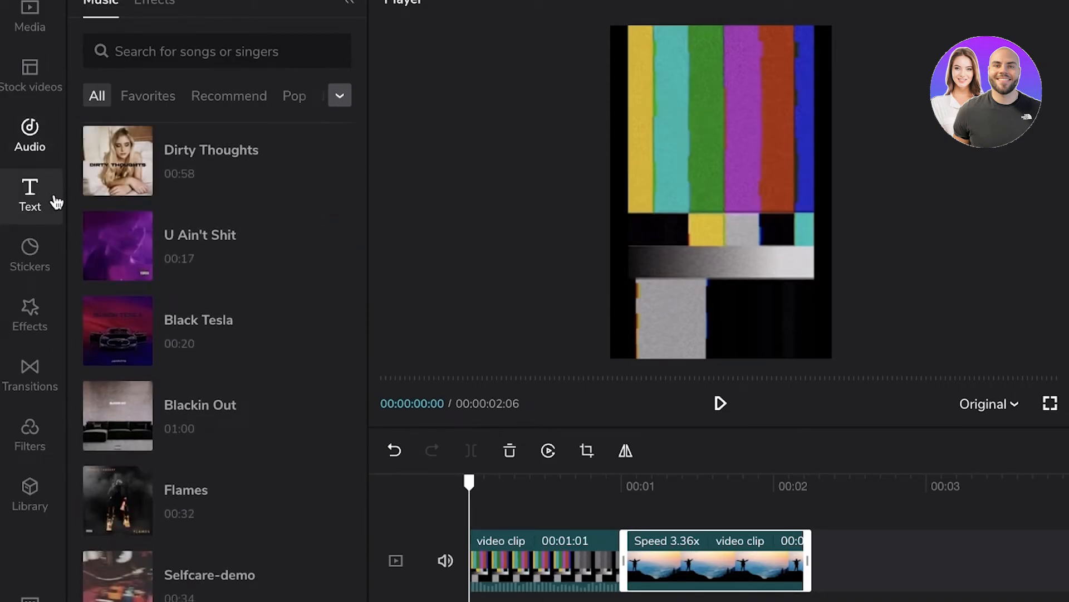
scroll(122, 222, "up", 10)
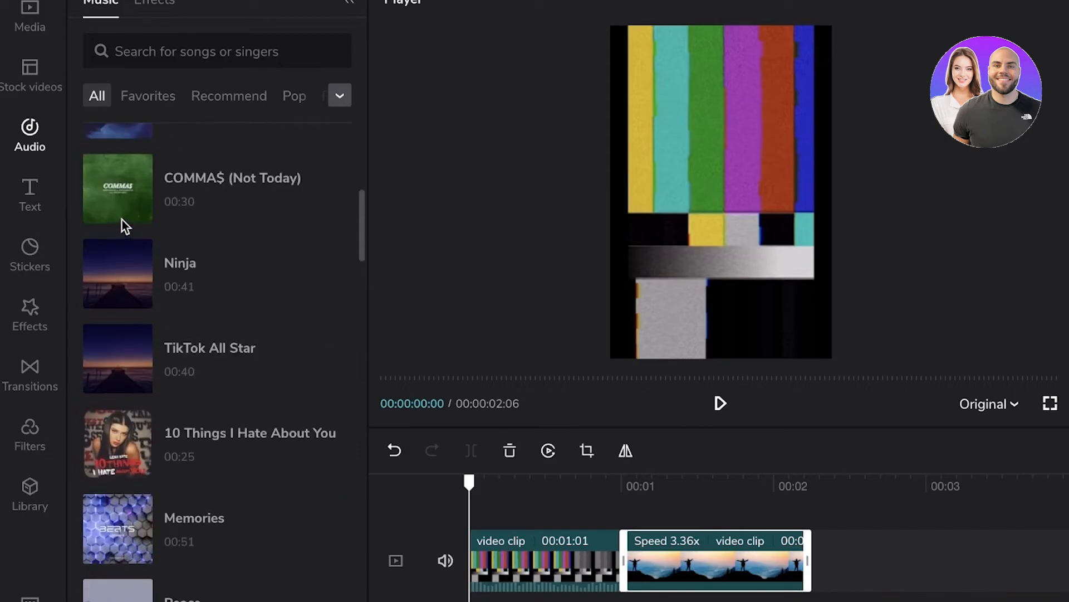
scroll(115, 274, "up", 5)
left_click(342, 301)
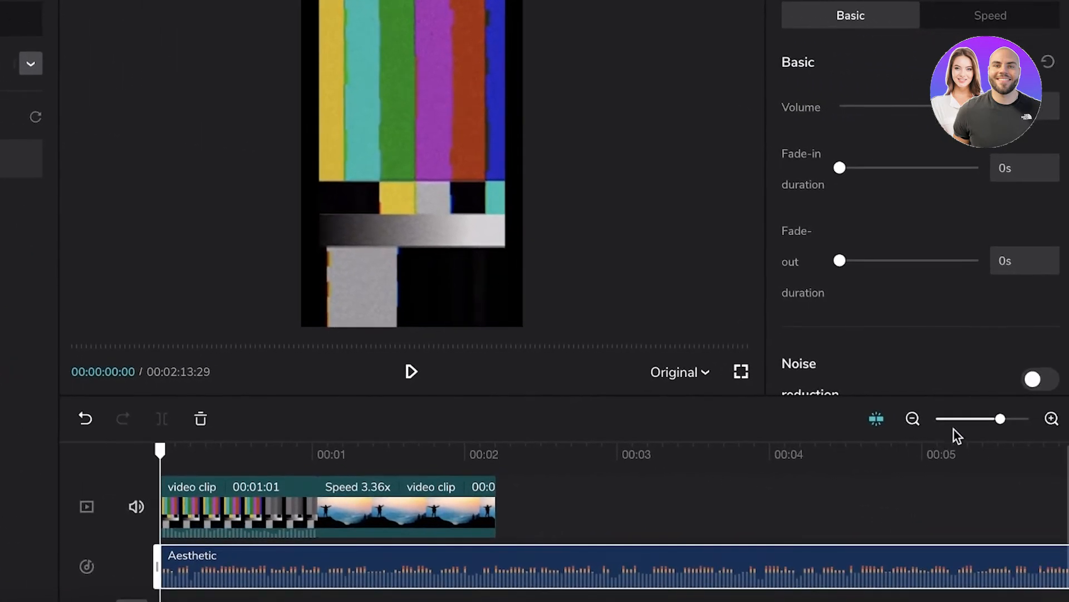
Trim the end of the Aesthetic music clip to about 2.5 s, slightly past the end of the mountain clip.
left_click_drag(996, 423, 947, 425)
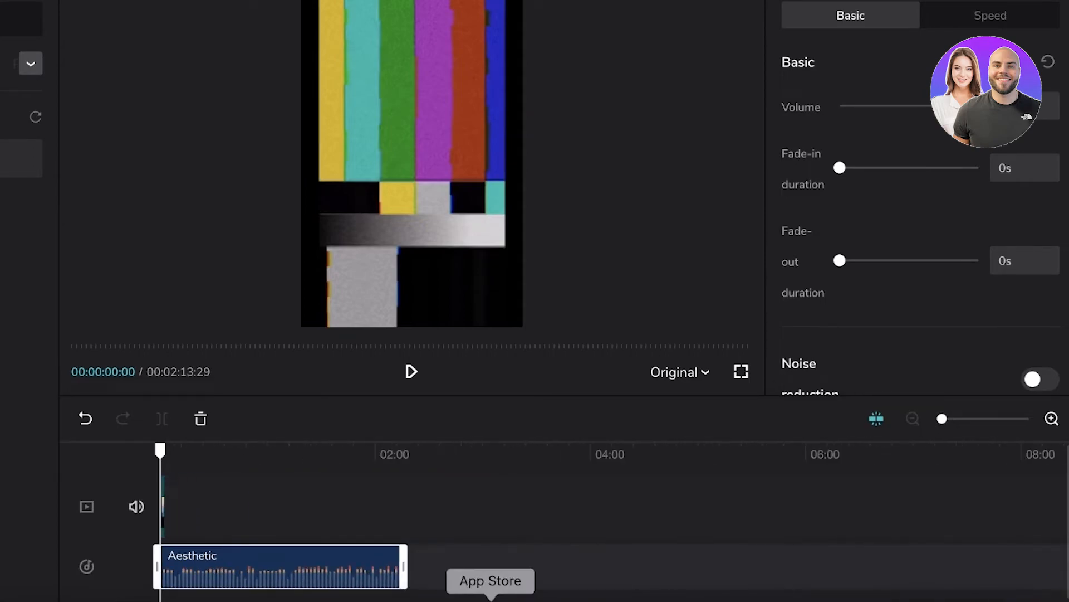
left_click(403, 564)
left_click(380, 567)
left_click_drag(402, 566, 180, 567)
left_click_drag(945, 424, 970, 422)
left_click_drag(957, 571, 380, 549)
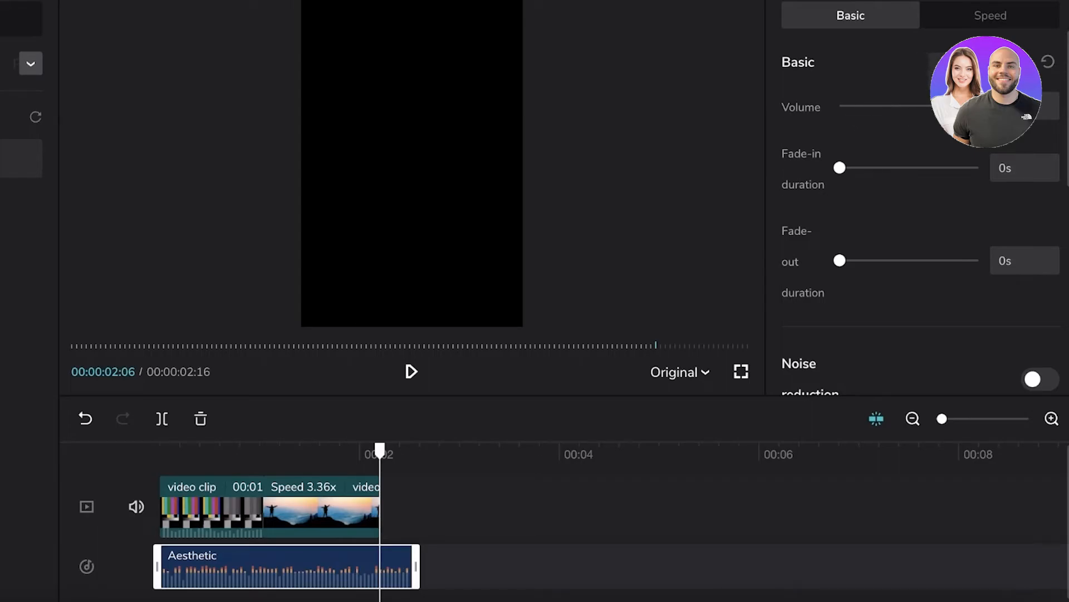
Set the Aesthetic clip's fade-in duration to 0.2 s and view its voice effects and speed settings.
left_click_drag(858, 175, 845, 170)
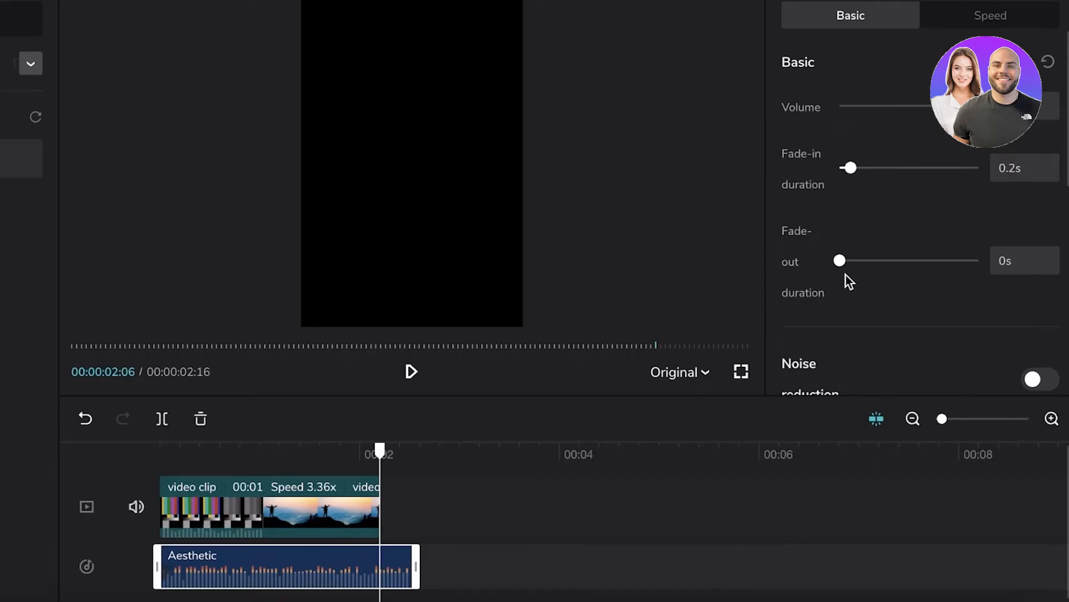
scroll(858, 279, "down", 5)
scroll(858, 278, "up", 4)
scroll(843, 266, "down", 2)
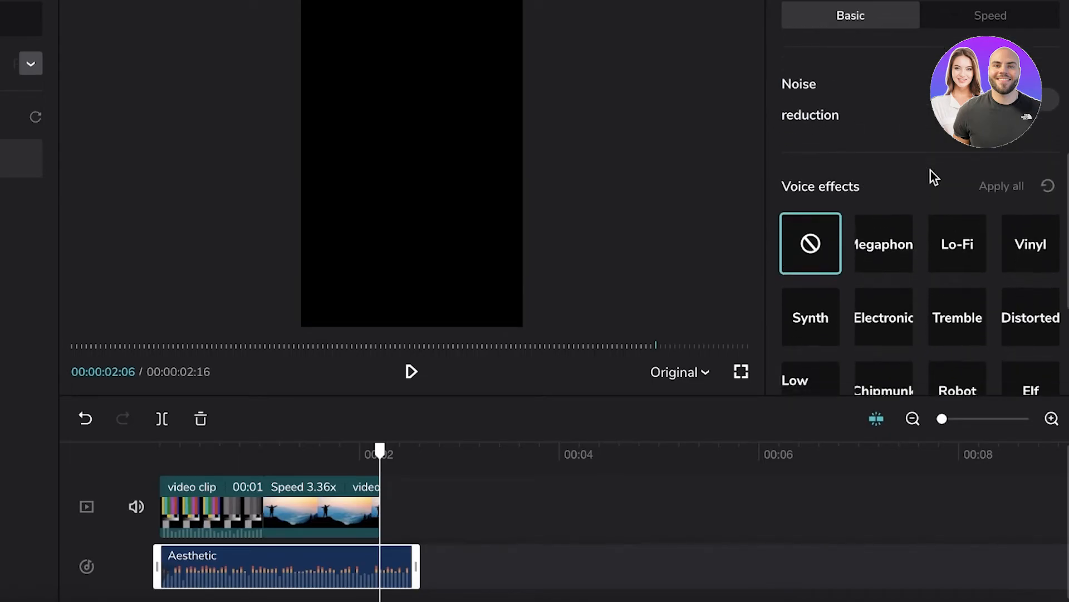
left_click(997, 16)
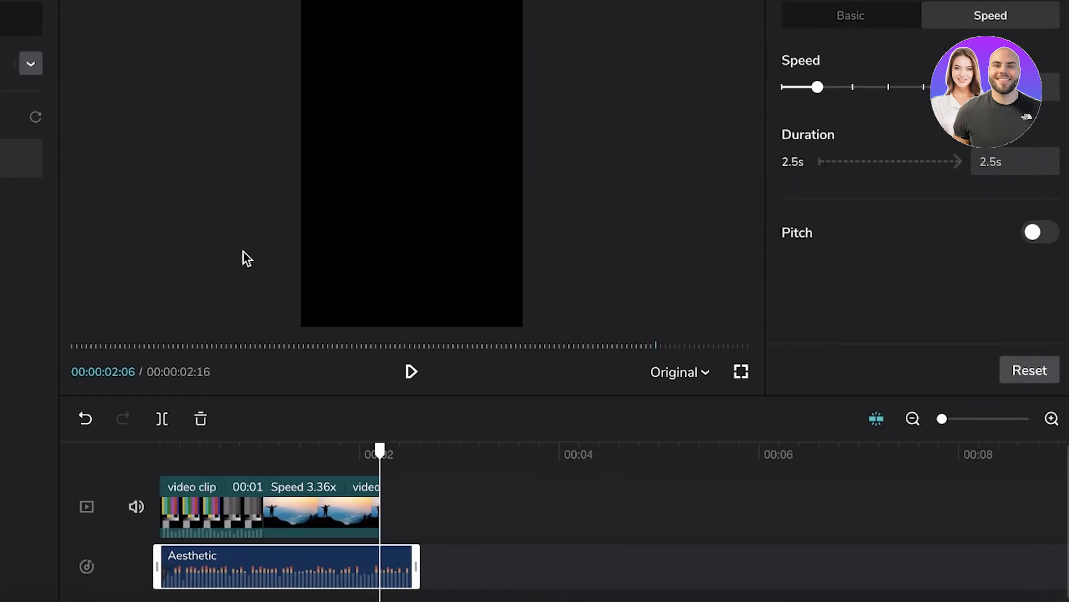
Preview the default text style and add it to the timeline as a text clip.
left_click(7, 162)
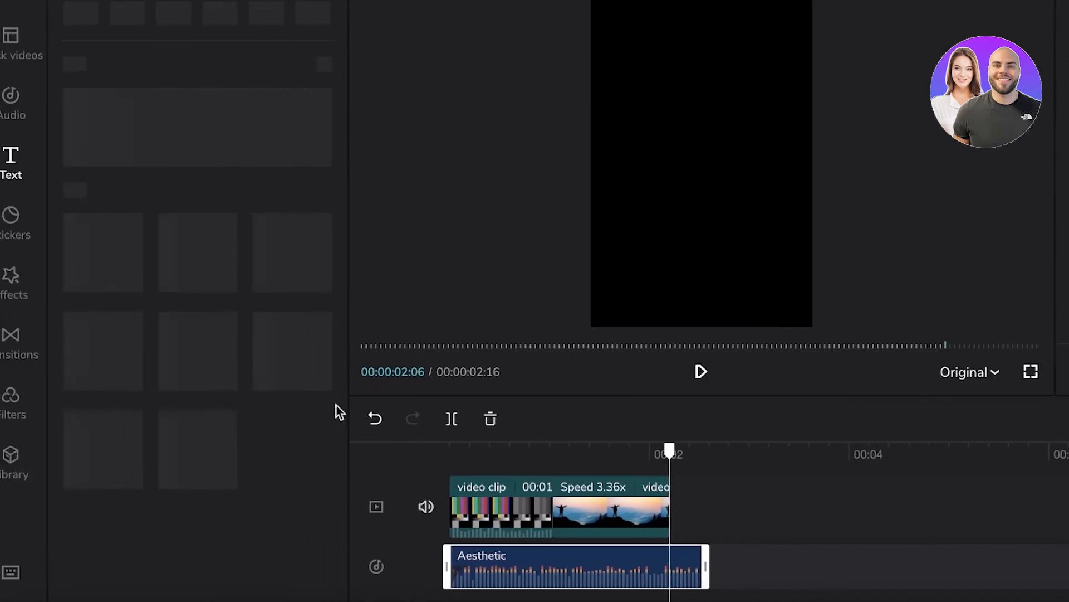
left_click(583, 507)
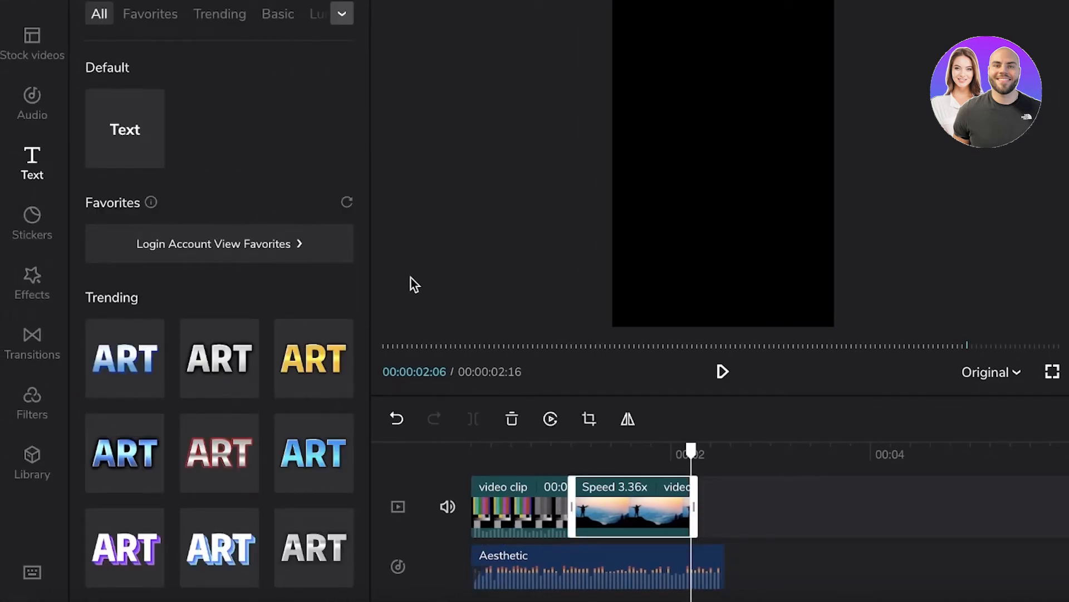
left_click(125, 120)
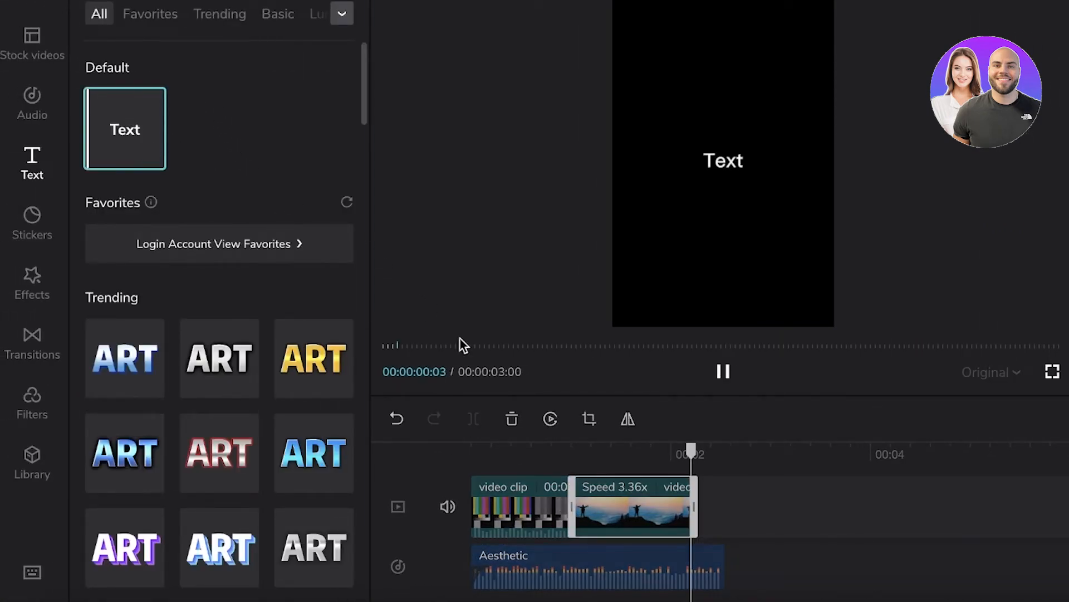
left_click(613, 497)
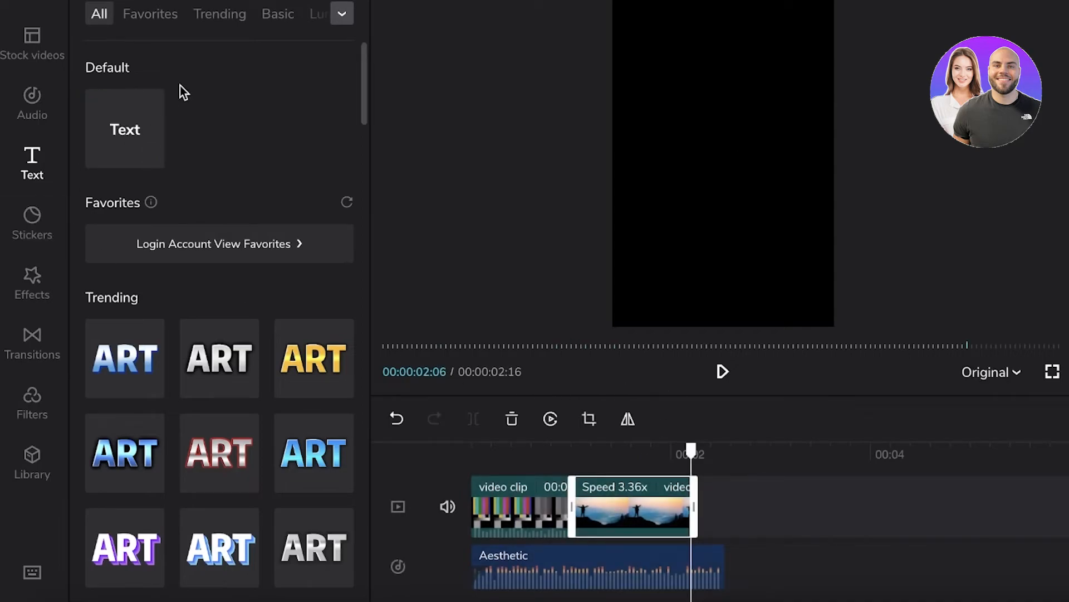
left_click(150, 154)
Trim the text clip at both ends so it spans exactly the mountain clip.
left_click_drag(798, 482, 562, 490)
left_click_drag(469, 486, 572, 484)
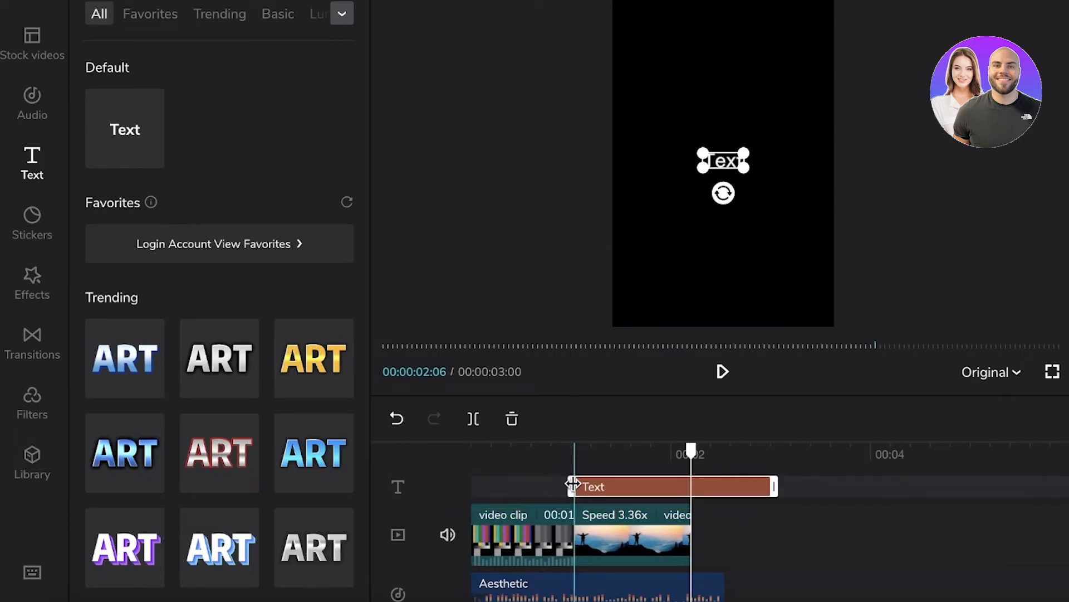
left_click_drag(775, 485, 691, 497)
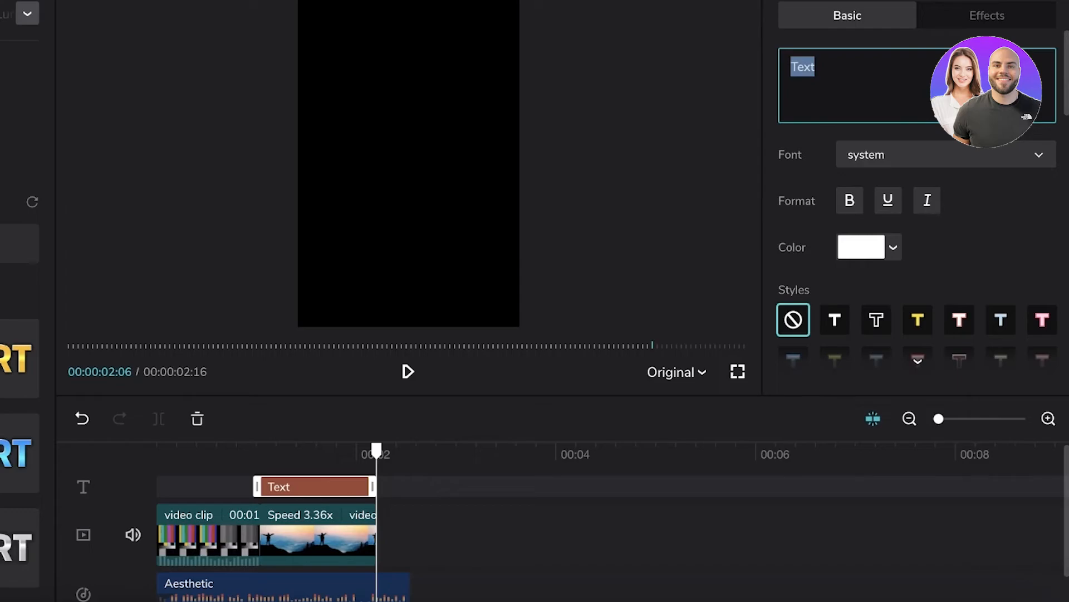
Replace the placeholder text with "Helllo World!" and set its font to Cantarell-Bold.
type("Helllo World!")
left_click(910, 158)
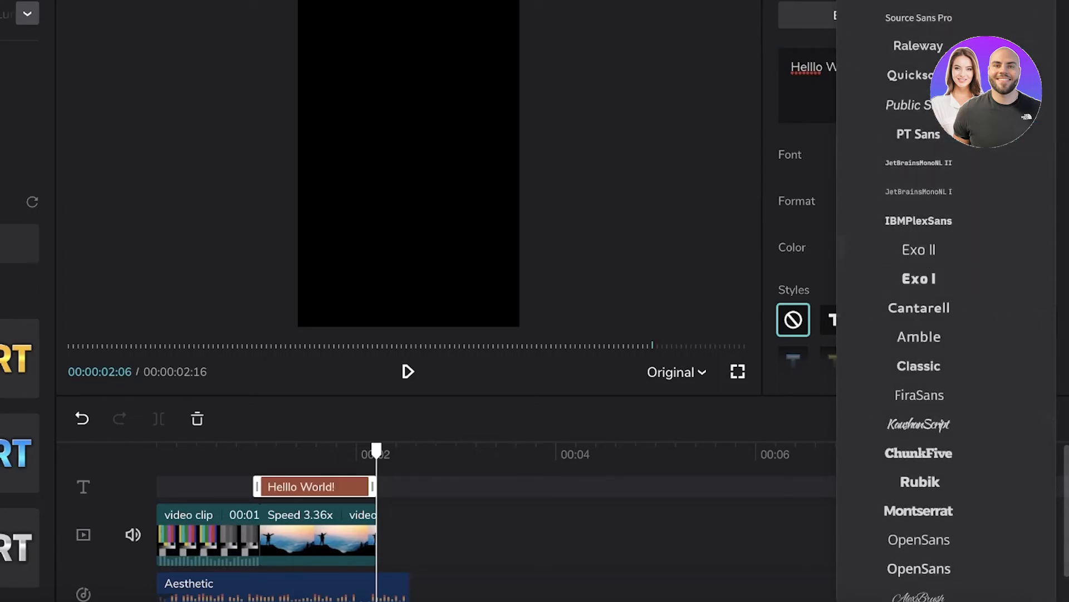
left_click(957, 310)
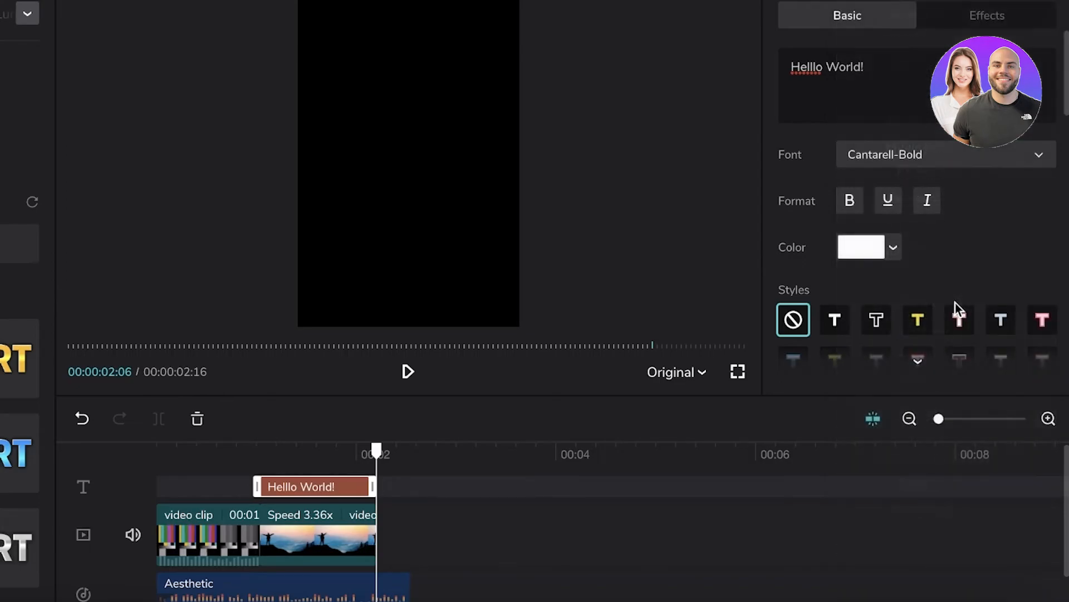
Try black as the text color and the first preset style on the "Helllo World!" clip.
left_click(866, 260)
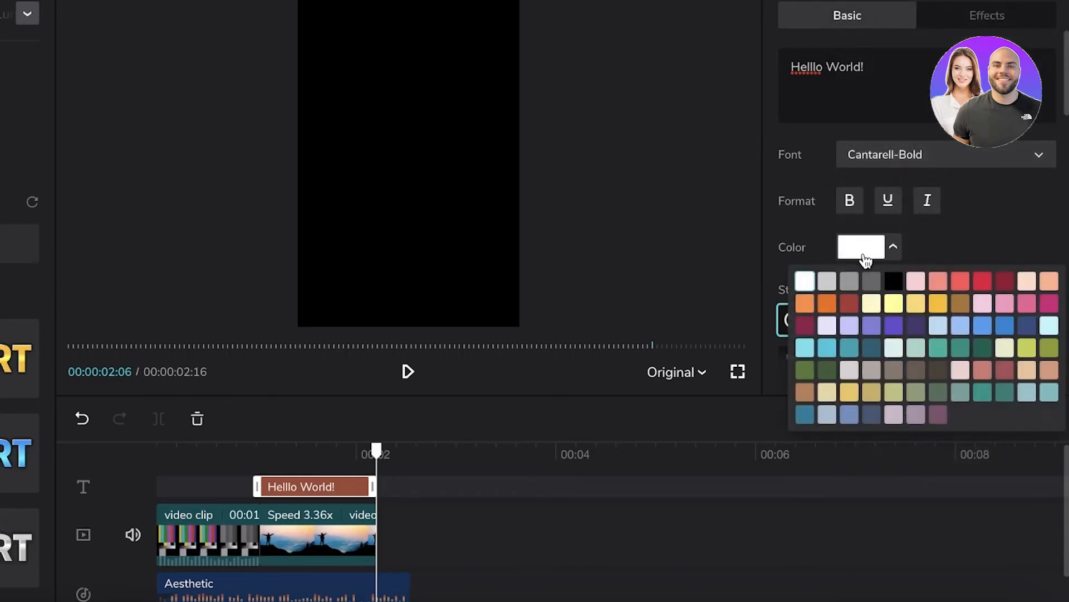
left_click(893, 281)
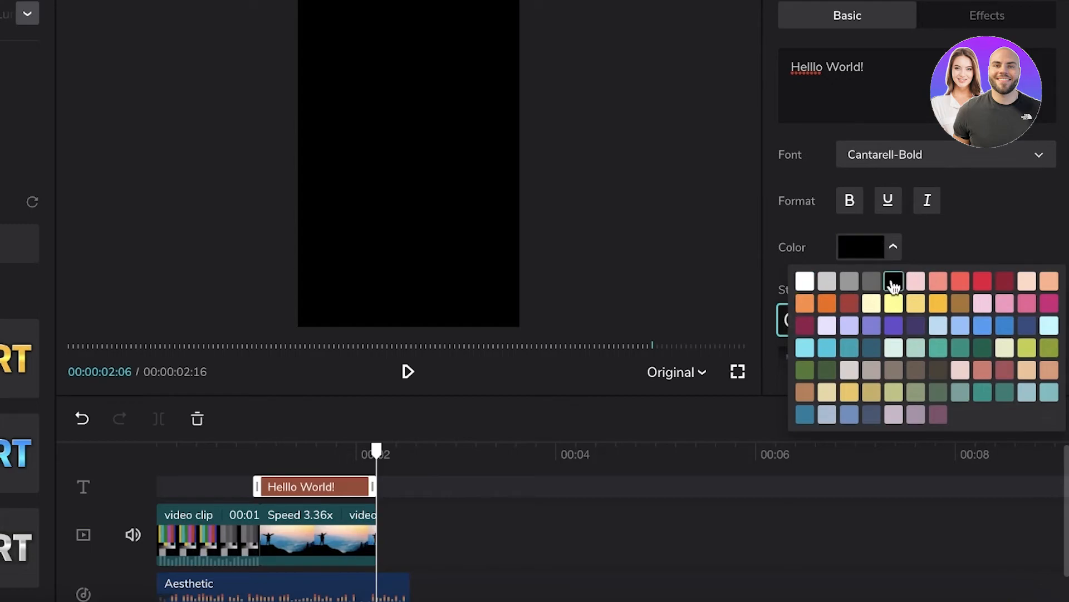
left_click(834, 320)
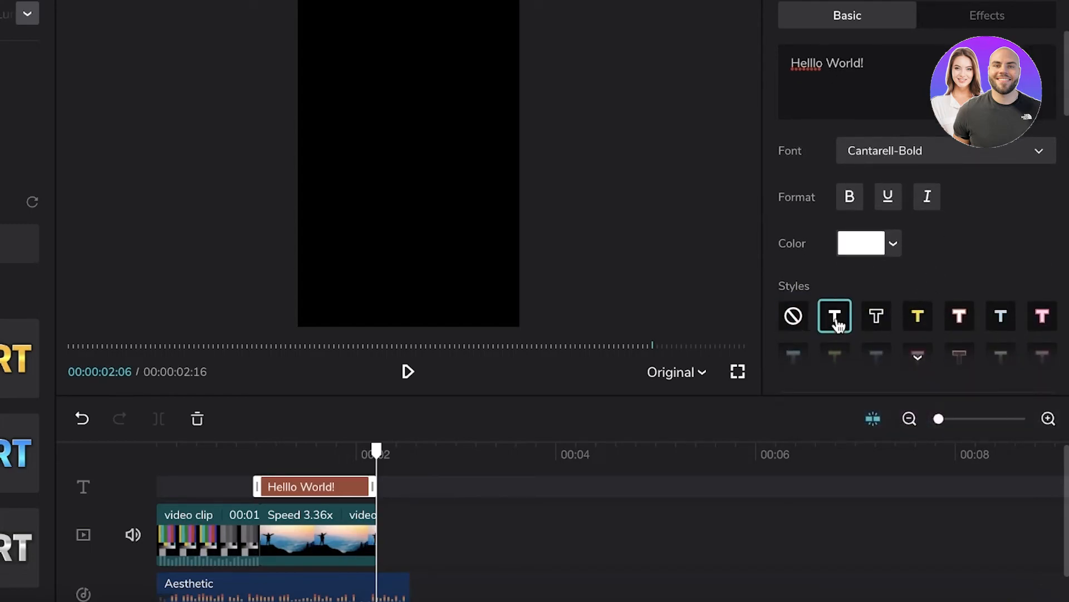
Move the playhead to 00:00:01:05, compare several preset styles on the text, and reset it to no style.
left_click_drag(363, 459, 273, 450)
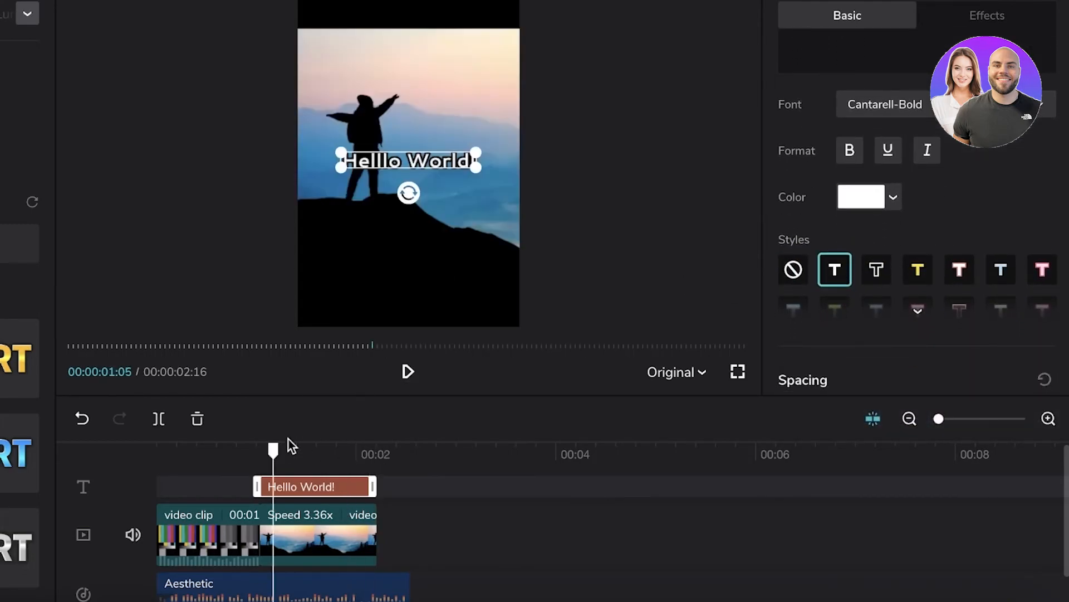
left_click(875, 266)
left_click(909, 264)
left_click(960, 265)
left_click(793, 265)
Make the "Helllo World!" text bold and change its font to Chonburi.
left_click(884, 192)
left_click(848, 155)
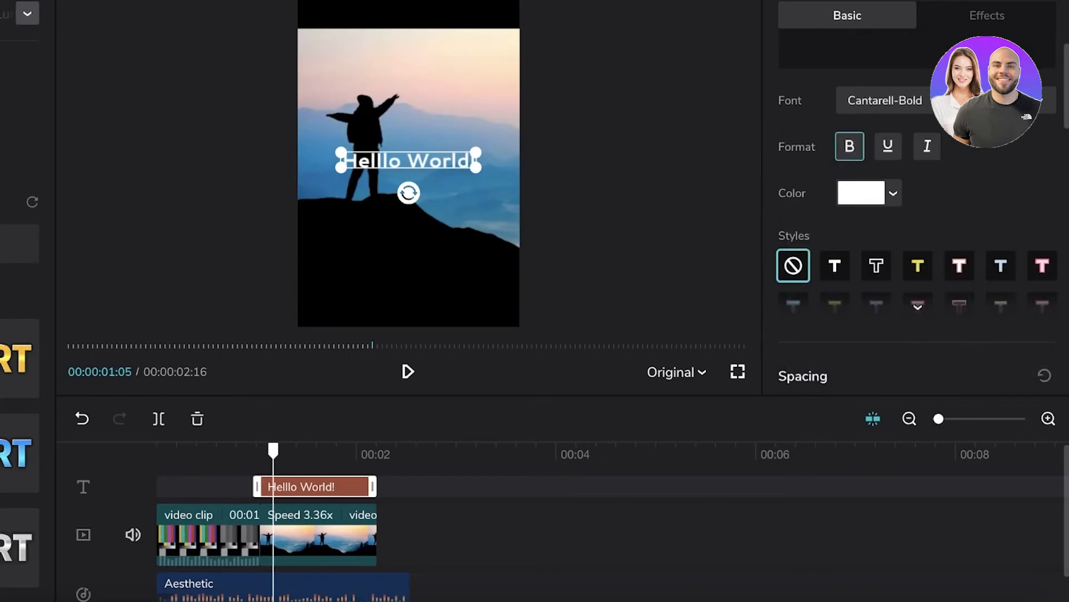
left_click(888, 101)
scroll(926, 334, "down", 5)
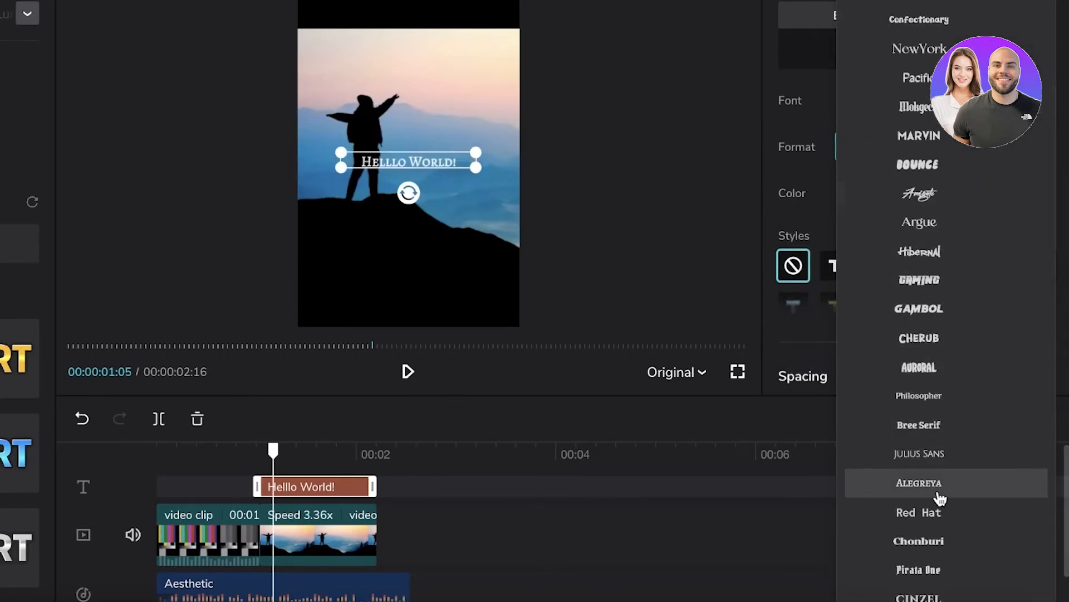
left_click(934, 541)
Review the text's remaining basic settings down to Shadow and browse the Trending and Basic text effects.
scroll(904, 277, "down", 5)
scroll(918, 138, "up", 1)
scroll(879, 251, "down", 4)
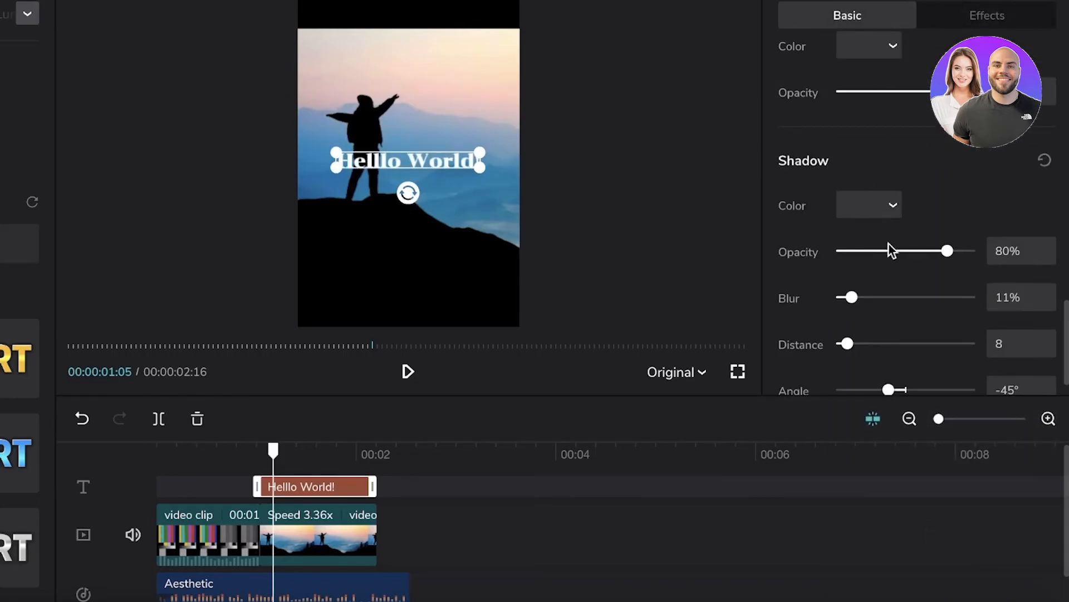
scroll(891, 246, "down", 1)
left_click(936, 19)
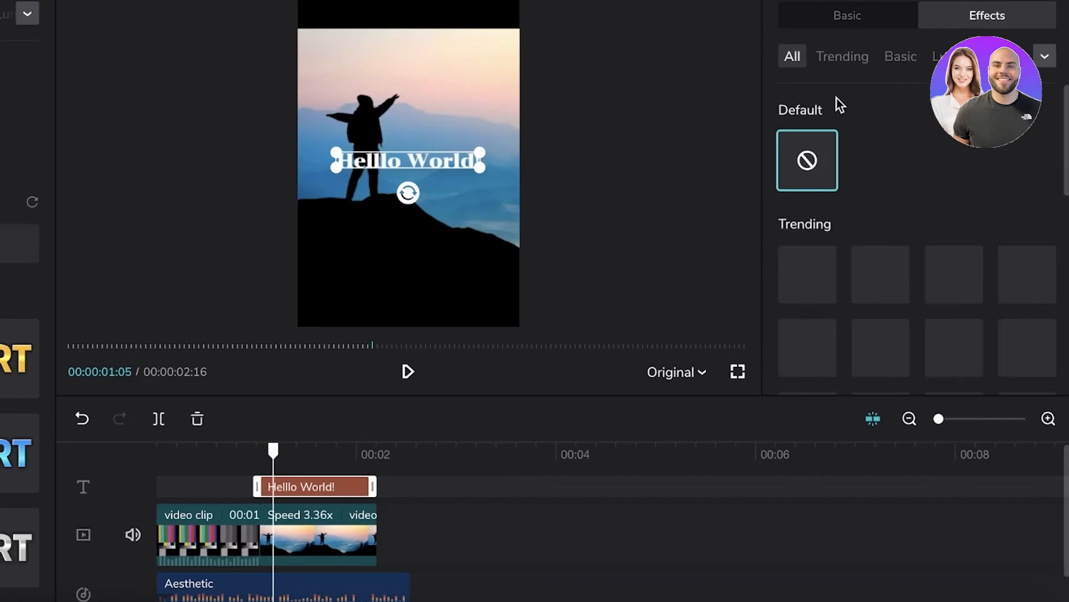
scroll(910, 98, "down", 3)
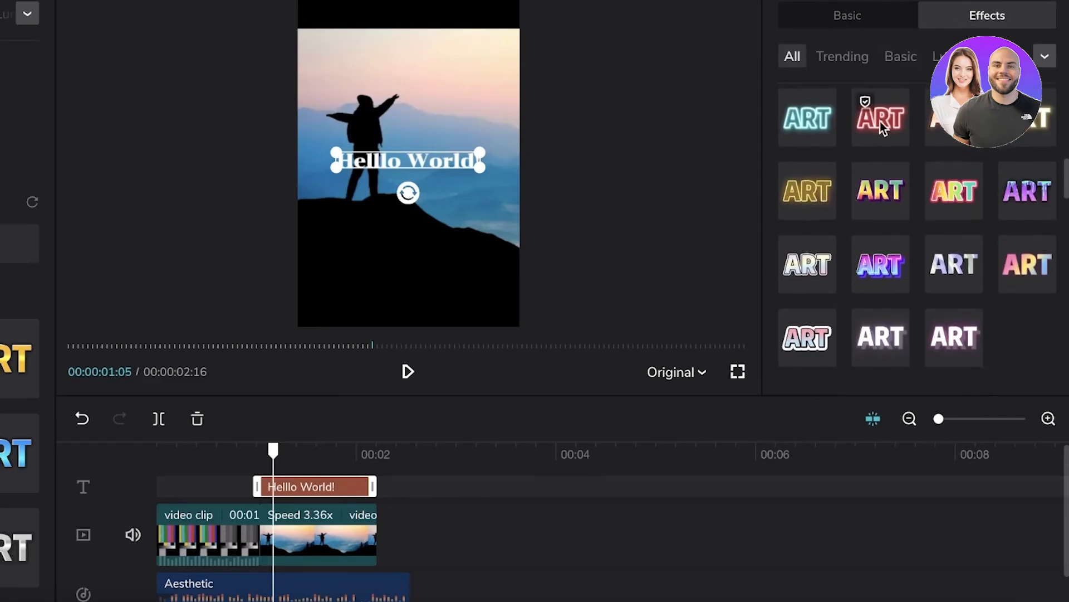
left_click(844, 58)
left_click(898, 55)
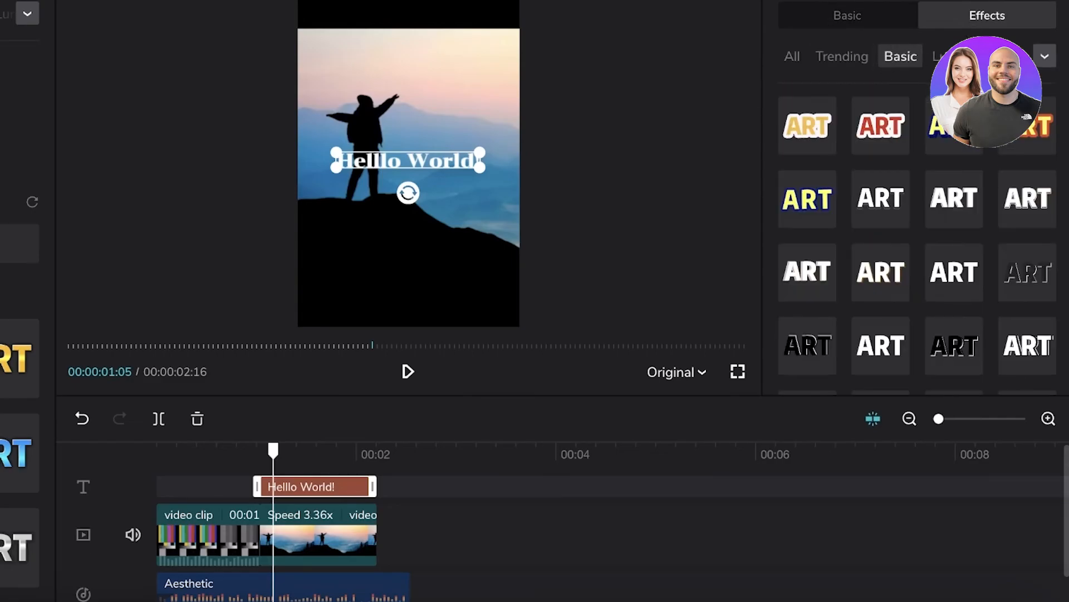
Browse the entrance animations for the text clip and apply Judder Up.
left_click(876, 1)
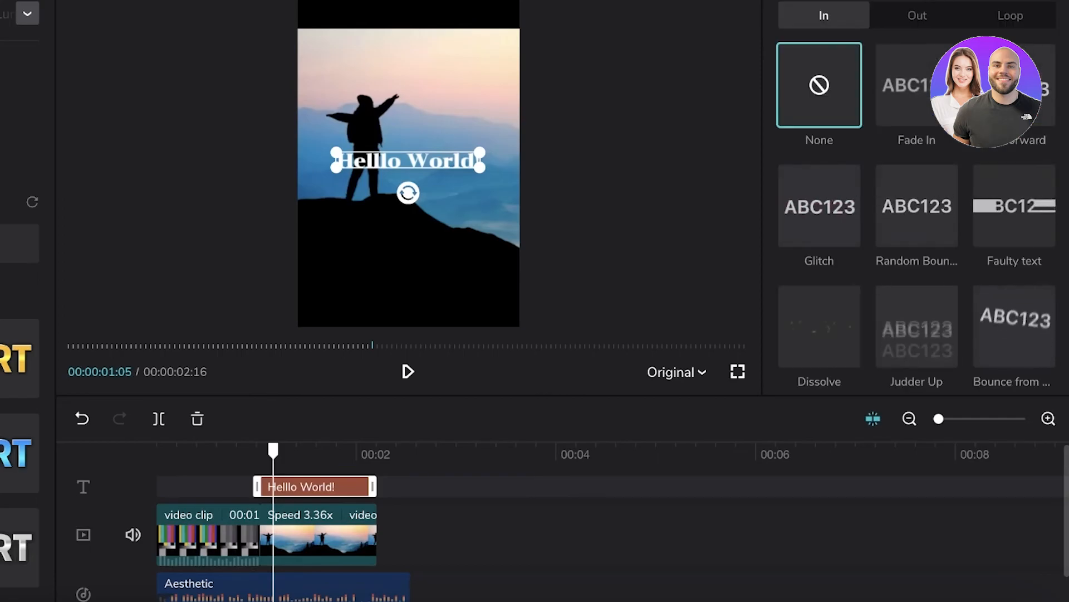
scroll(916, 212, "down", 10)
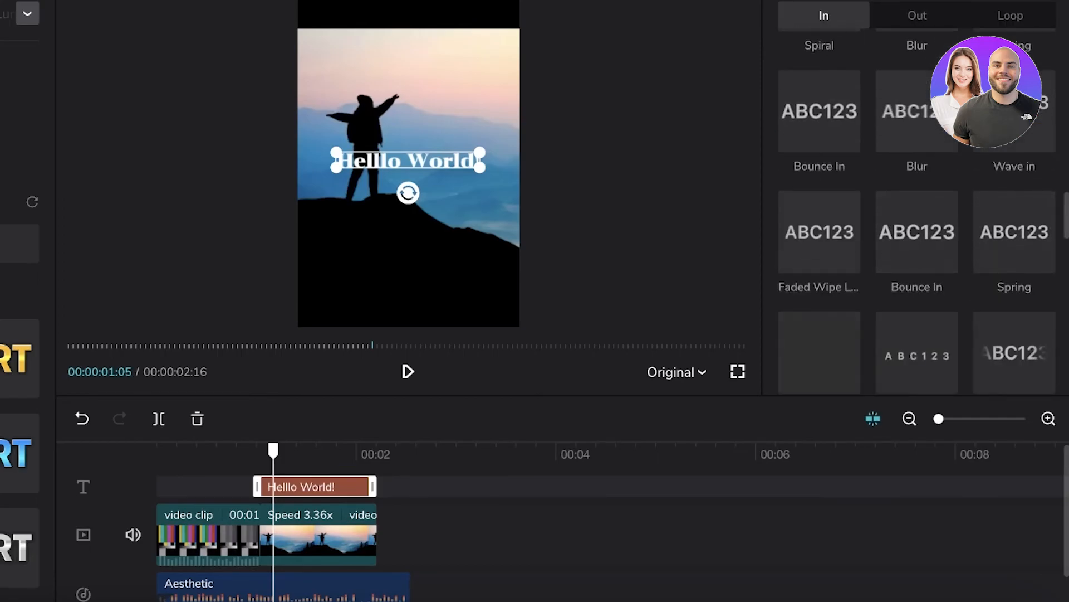
scroll(907, 118, "down", 5)
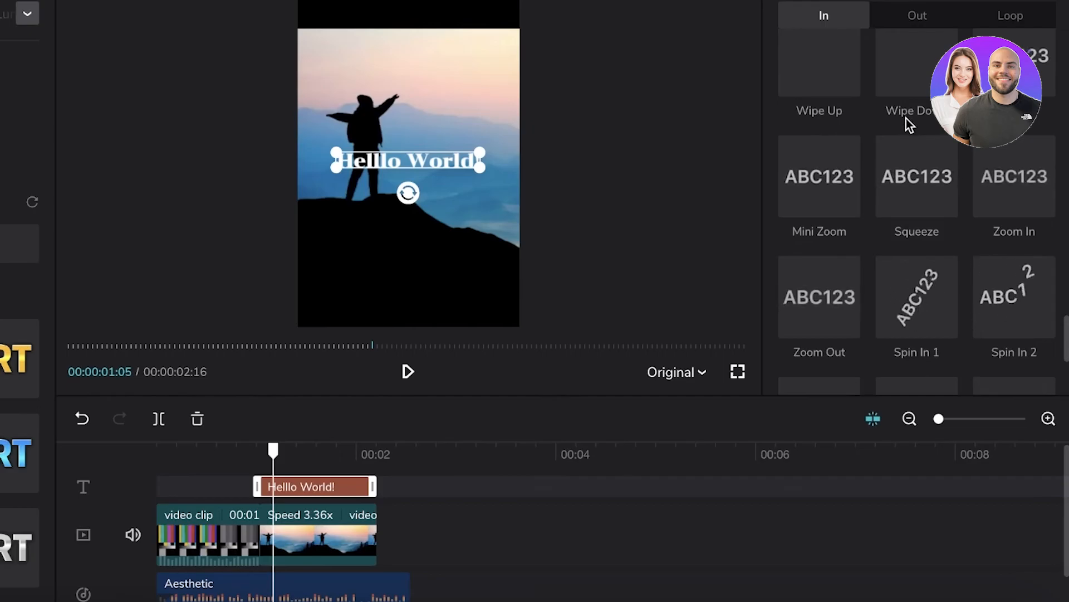
scroll(877, 229, "down", 3)
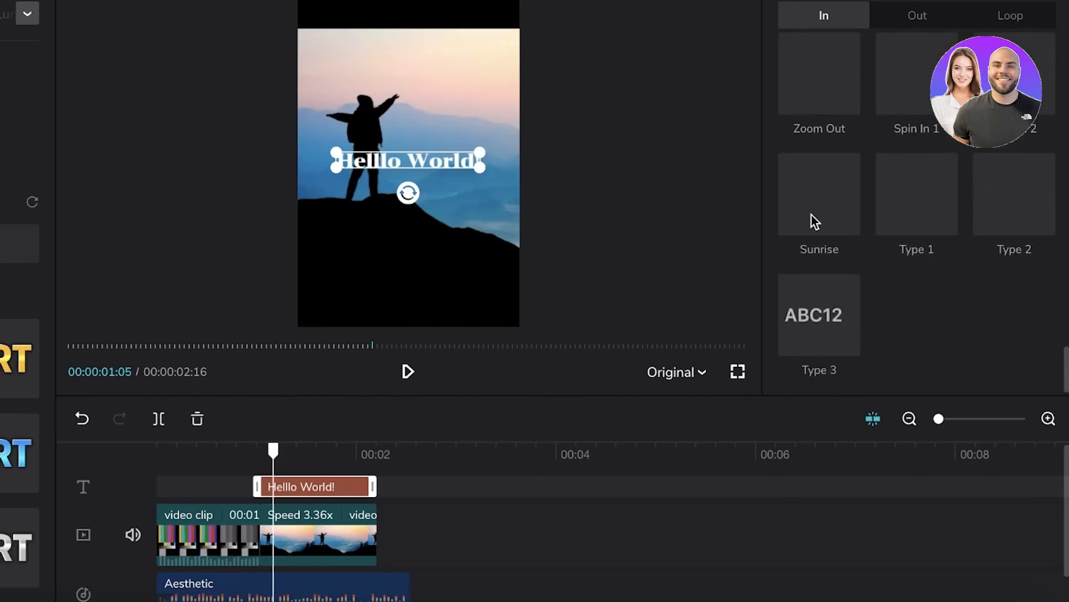
scroll(813, 217, "up", 4)
scroll(811, 215, "up", 5)
scroll(811, 214, "up", 2)
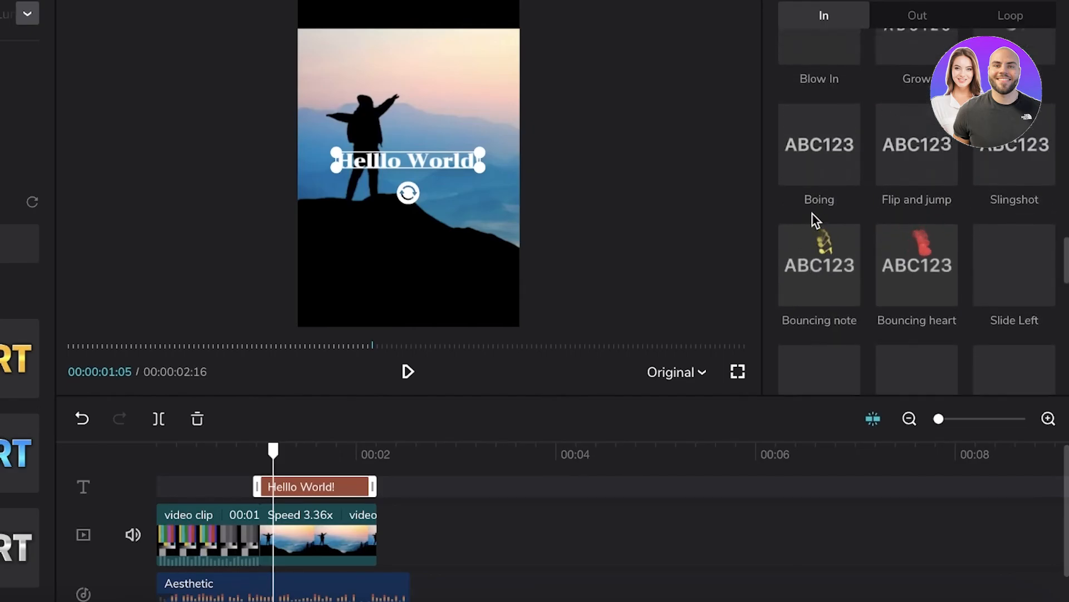
scroll(933, 217, "up", 10)
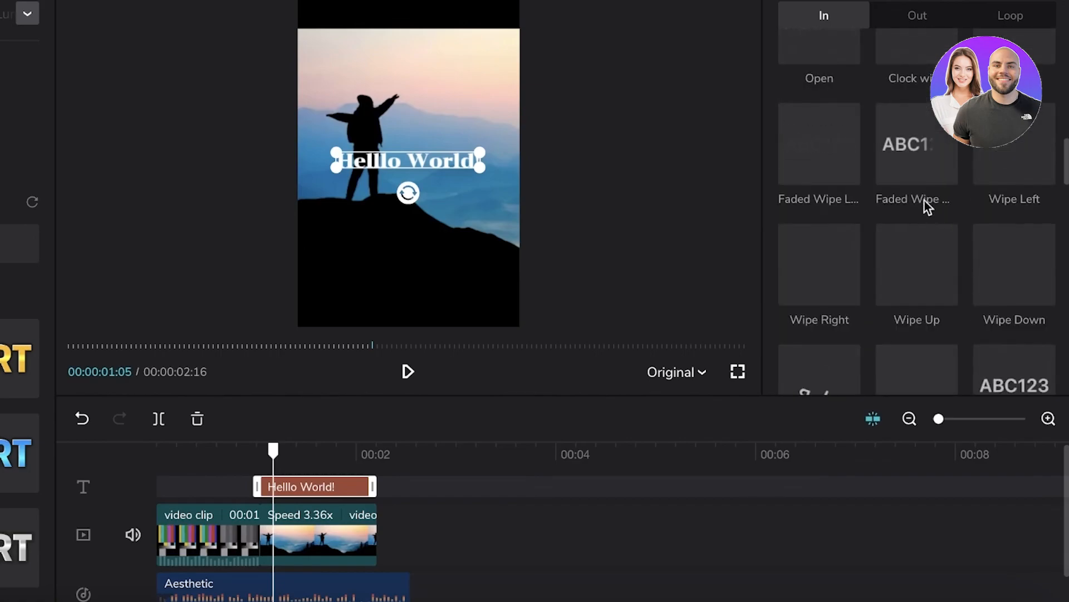
scroll(947, 239, "up", 3)
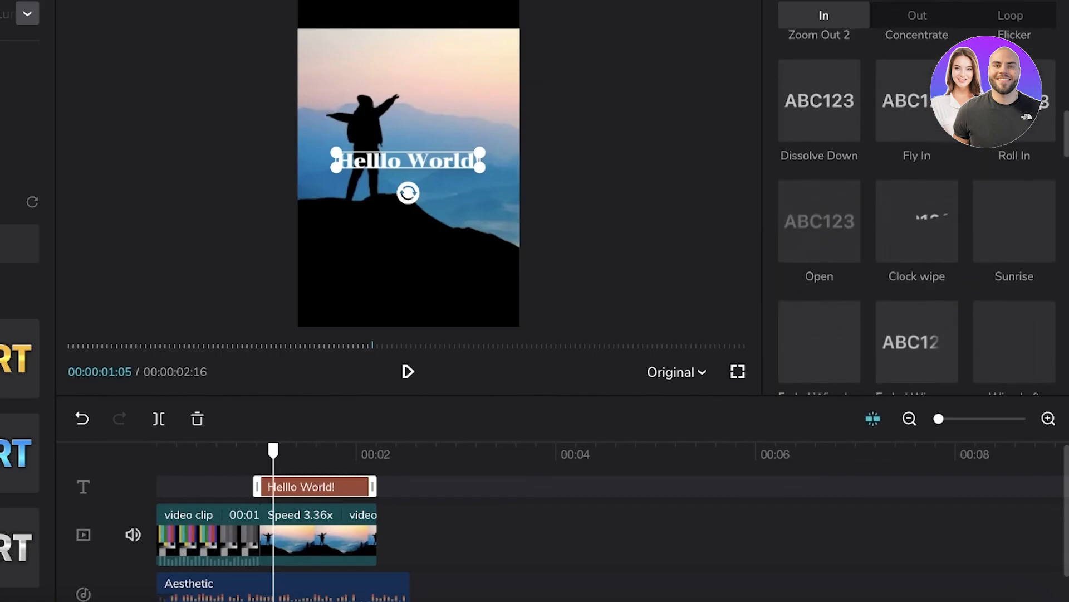
scroll(872, 249, "up", 1)
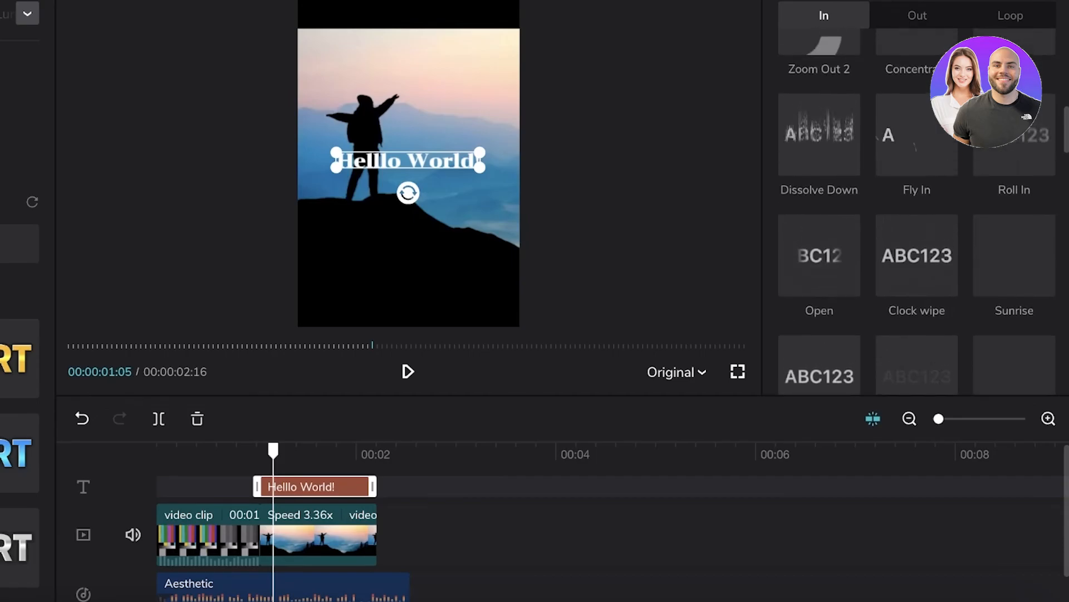
scroll(907, 248, "up", 8)
left_click(931, 183)
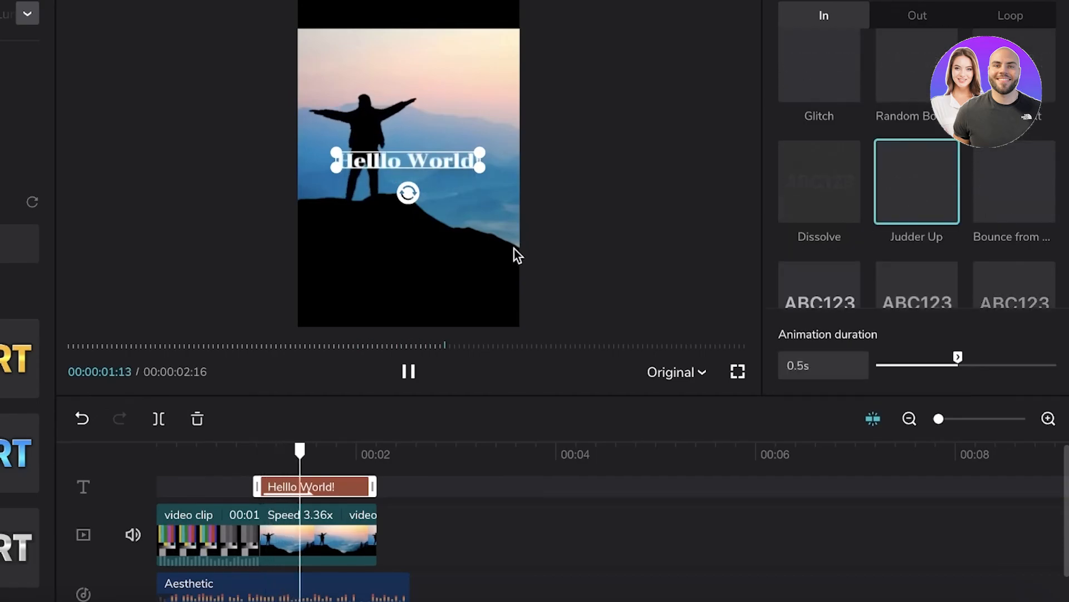
Deselect the text clip and play the project from the beginning to preview the text animation.
left_click(630, 182)
left_click(631, 182)
left_click(201, 285)
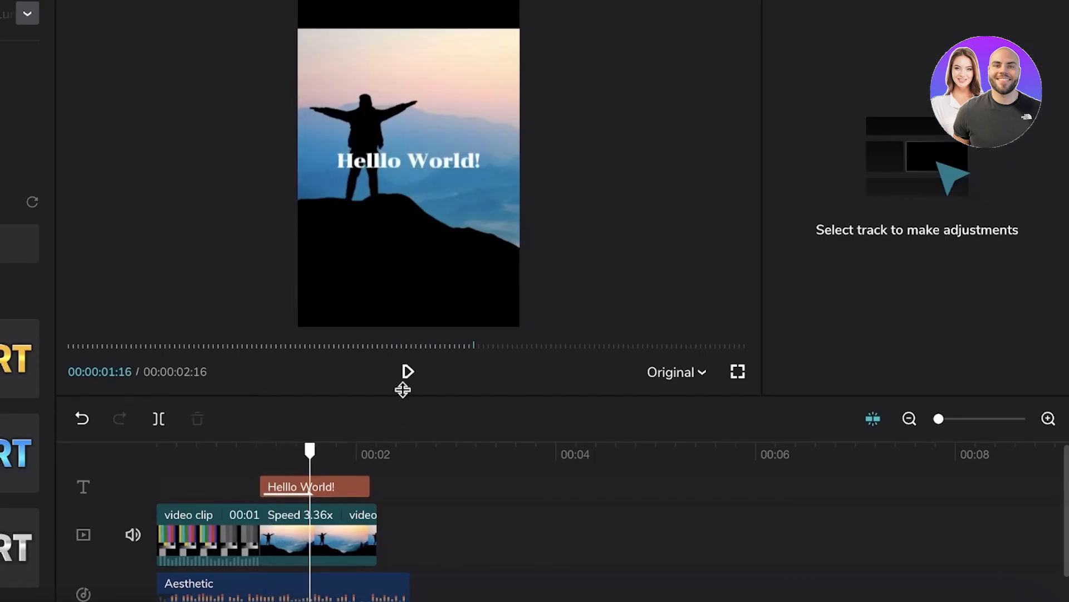
left_click(407, 372)
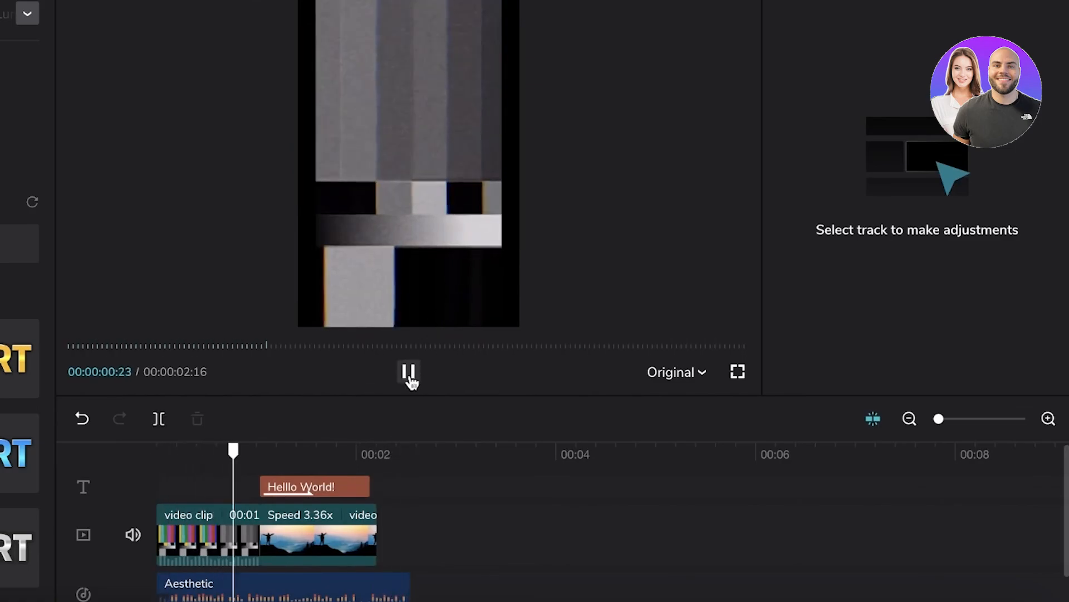
left_click(409, 372)
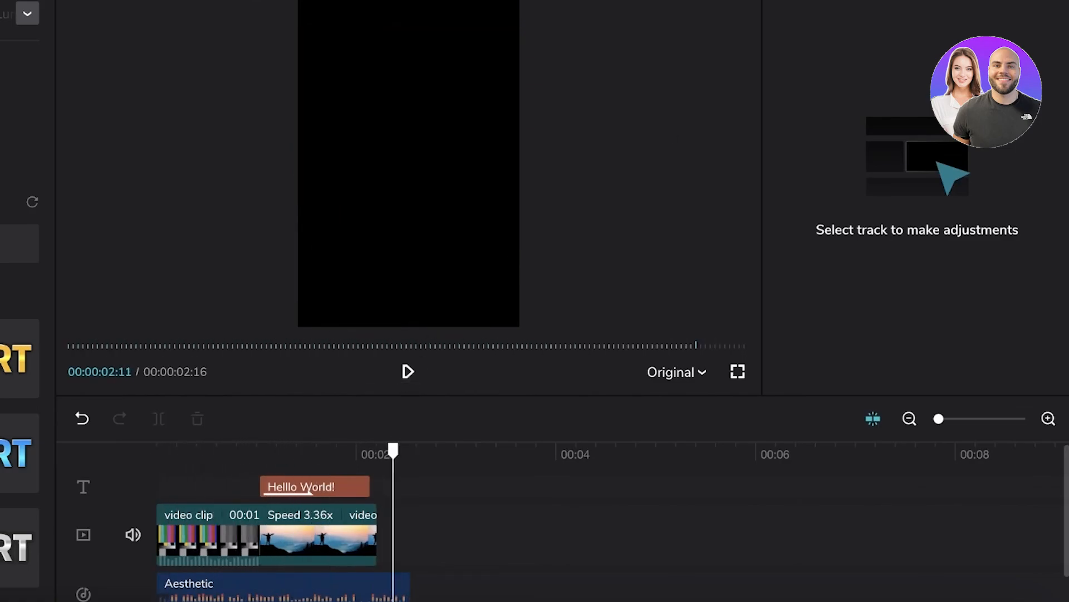